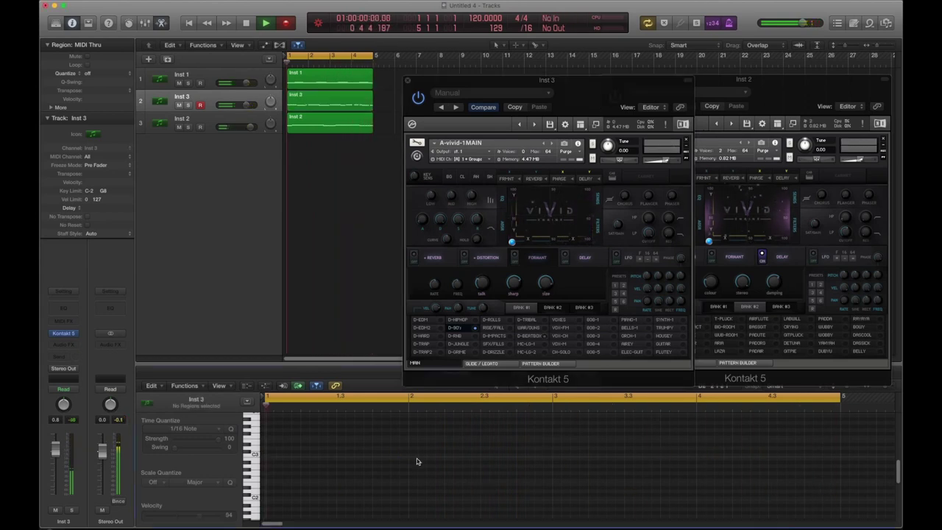
Record successive D-90's drum passes onto the Inst 3 track over the looped bars 1 to 4.
{"action": "key", "text": "r"}
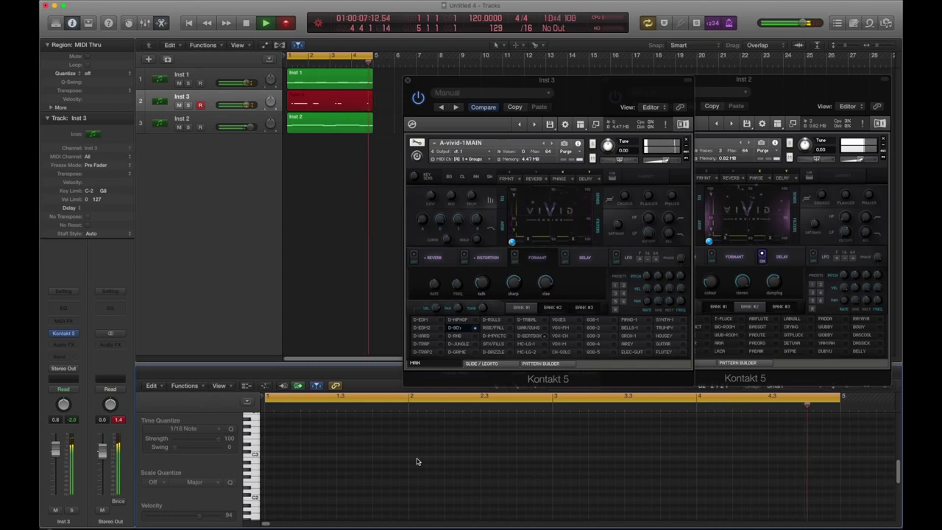
{"action": "key", "text": "space"}
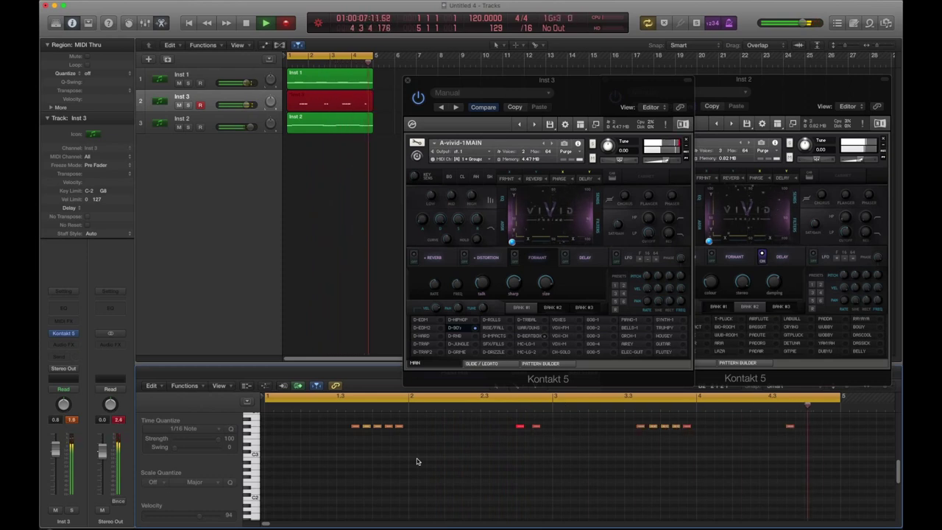
{"action": "key", "text": "space"}
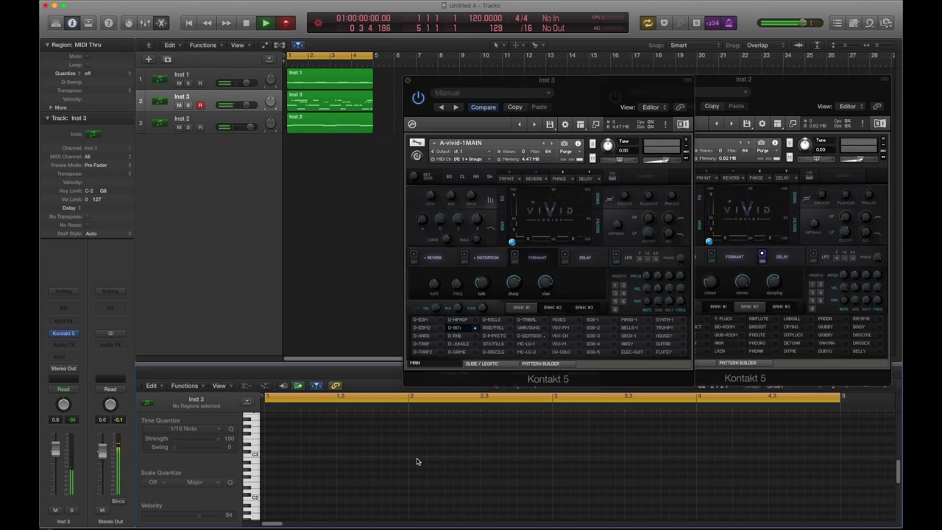
{"action": "key", "text": "r"}
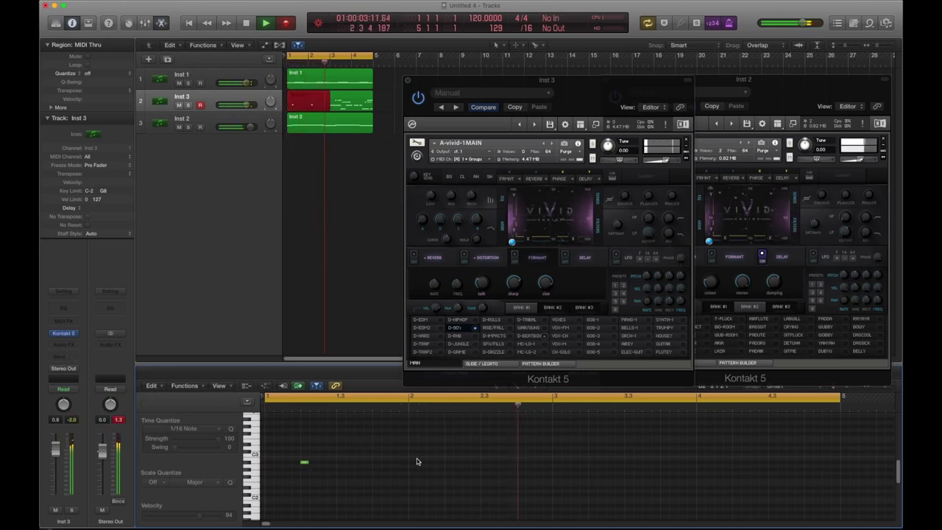
{"action": "key", "text": "a"}
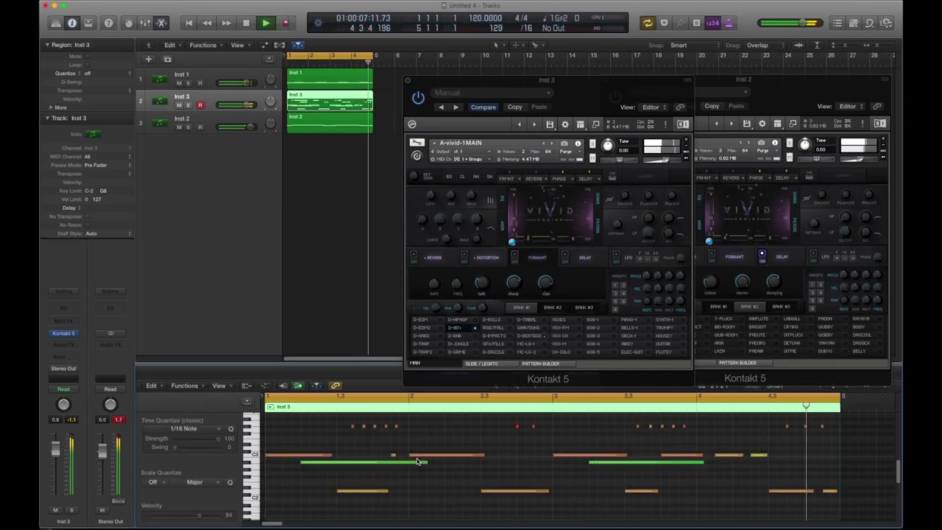
Overdub low C#2 drum hits on the Inst 3 track across the four-bar loop.
{"action": "key", "text": "space"}
{"action": "key", "text": "a"}
{"action": "key", "text": "a"}
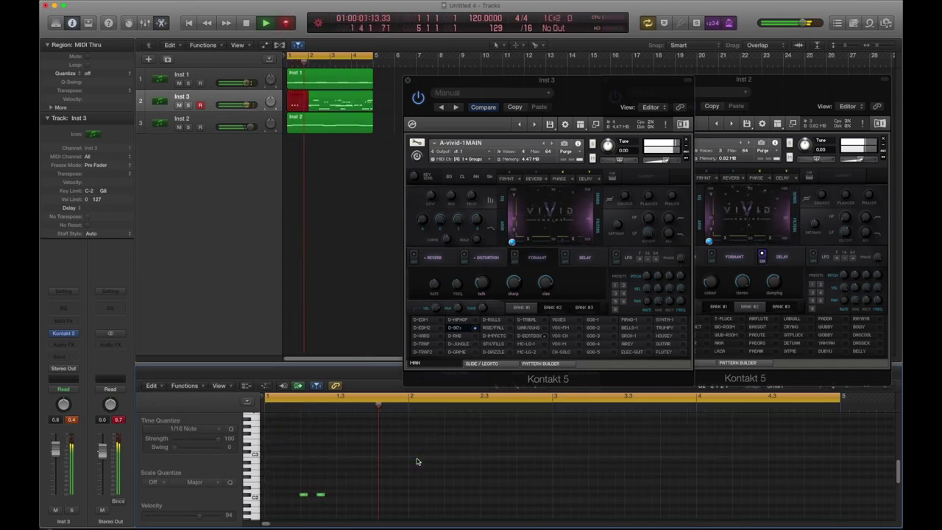
{"action": "key", "text": "a"}
{"action": "key", "text": "a"}
{"action": "key", "text": "a"}
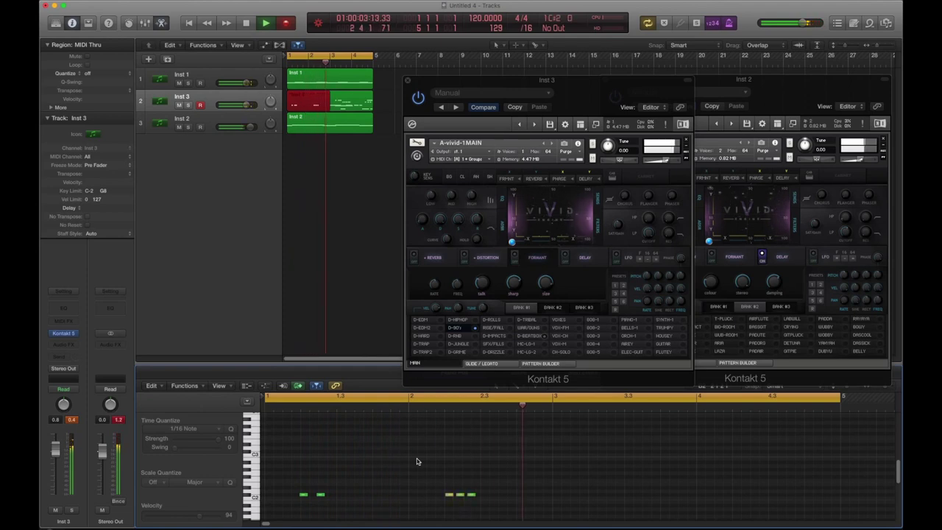
{"action": "key", "text": "a"}
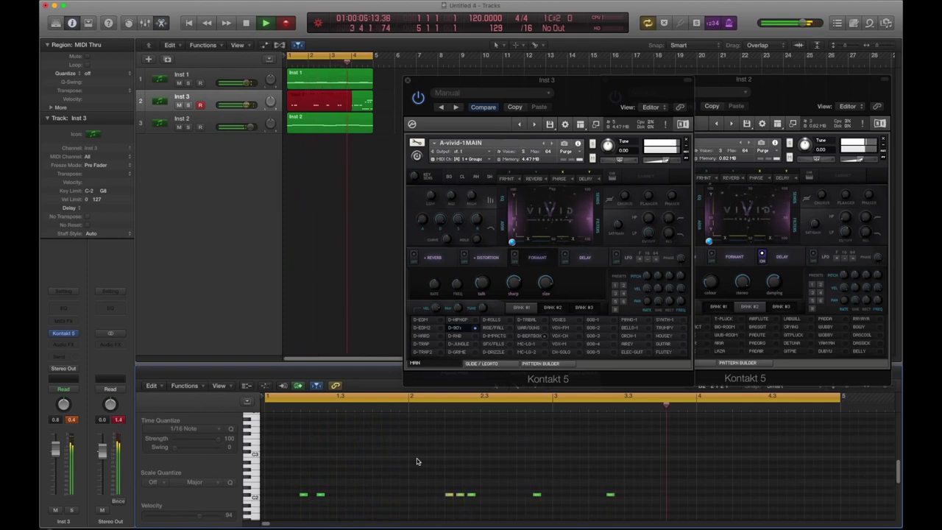
{"action": "key", "text": "a"}
{"action": "key", "text": "a"}
{"action": "key", "text": "a"}
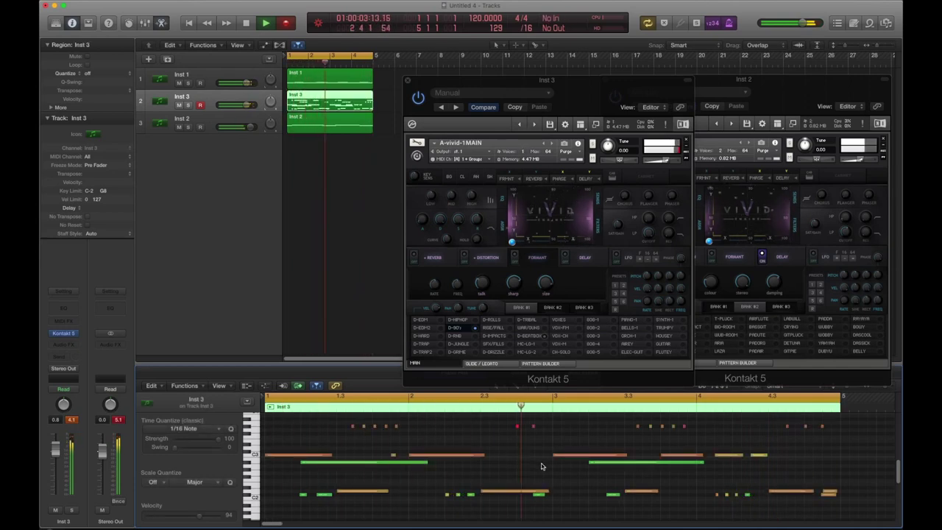
Quantize all notes in the Inst 3 drum region to 1/16 notes.
{"action": "key", "text": "super+a"}
{"action": "key", "text": "q"}
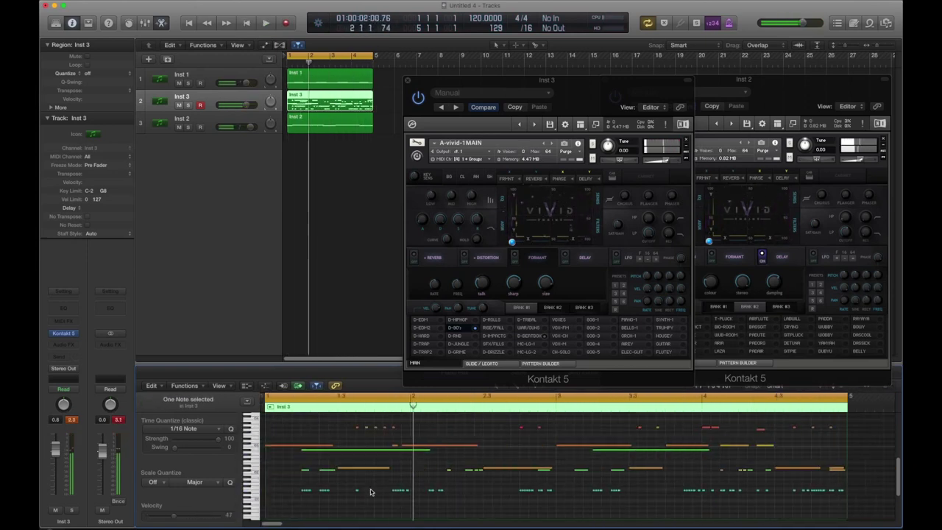
{"action": "key", "text": "space"}
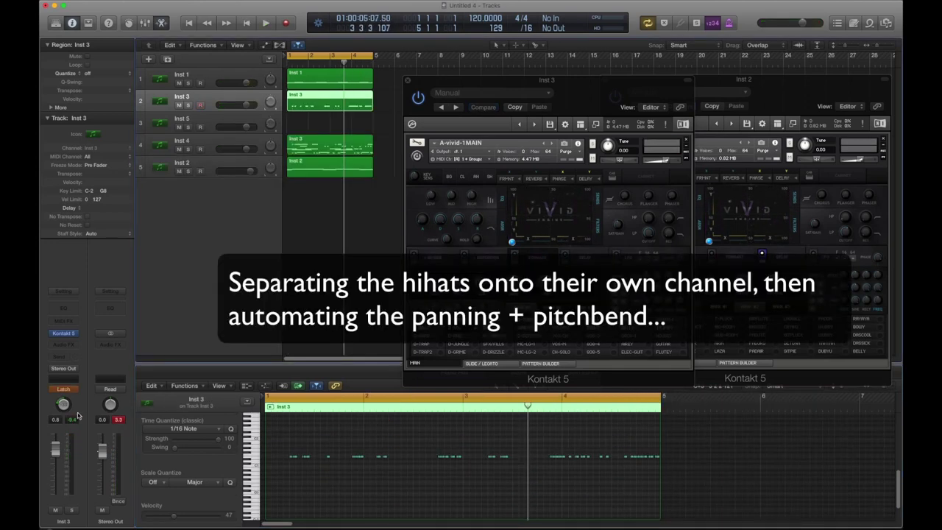
Record panning and pitch-bend automation for the separated hi-hats on the Inst 3 track over bars 1 to 4.
{"action": "key", "text": "Return"}
{"action": "key", "text": "space"}
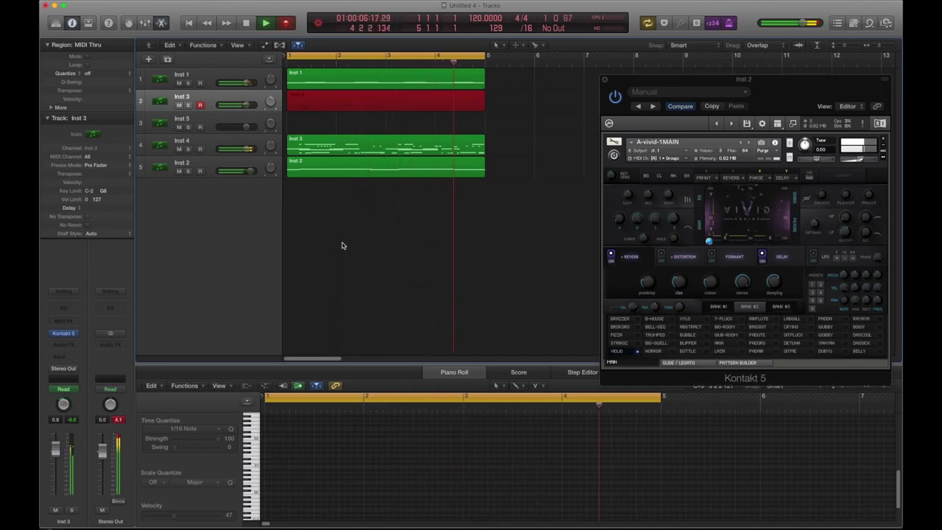
{"action": "key", "text": "space"}
Copy the Inst 4 drum region to the Inst 5 track and reduce it to a single-pitch line.
{"action": "key", "text": "super+c"}
{"action": "key", "text": "Down"}
{"action": "key", "text": "super+v"}
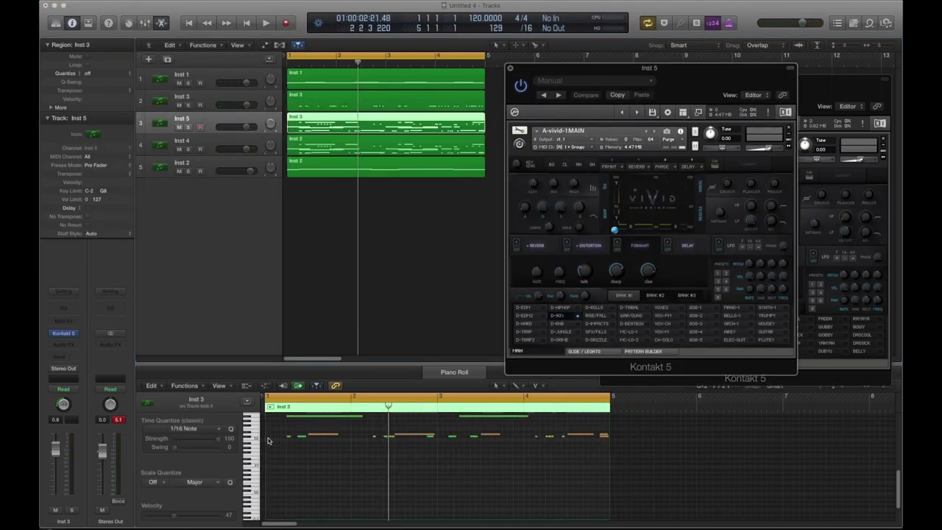
{"action": "right_click", "coordinate": [303, 442]}
{"action": "left_click", "coordinate": [350, 432]}
{"action": "key", "text": "space"}
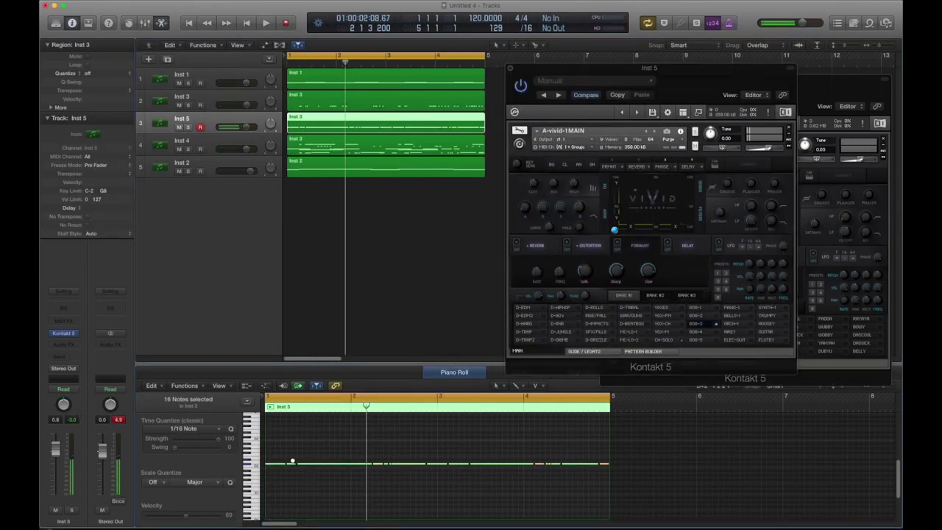
Transpose the 16 selected notes of the Inst 5 line up by about five semitones.
{"action": "key", "text": "alt+Up"}
{"action": "key", "text": "alt+Up"}
{"action": "key", "text": "alt+Up"}
{"action": "key", "text": "alt+Up"}
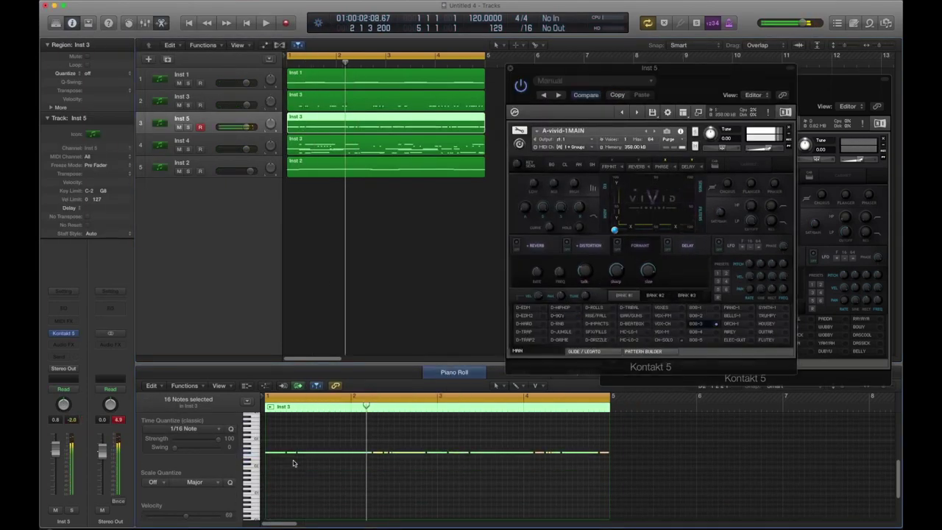
{"action": "key", "text": "Return"}
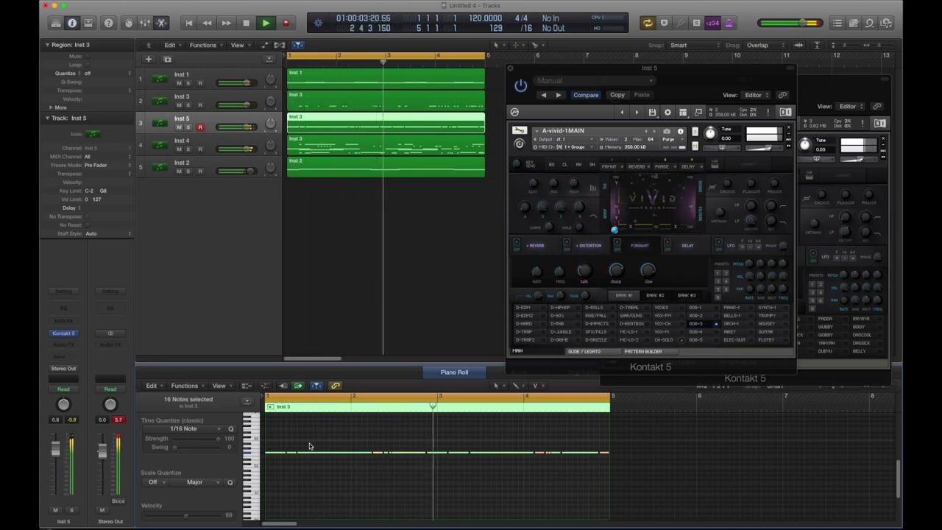
Vary the Inst 5 bassline by raising its second note an octave and lowering three short notes early in bar 2.
{"action": "mouse_move", "coordinate": [445, 452]}
{"action": "left_mouse_down"}
{"action": "mouse_move", "coordinate": [432, 453]}
{"action": "mouse_move", "coordinate": [448, 461]}
{"action": "left_mouse_up"}
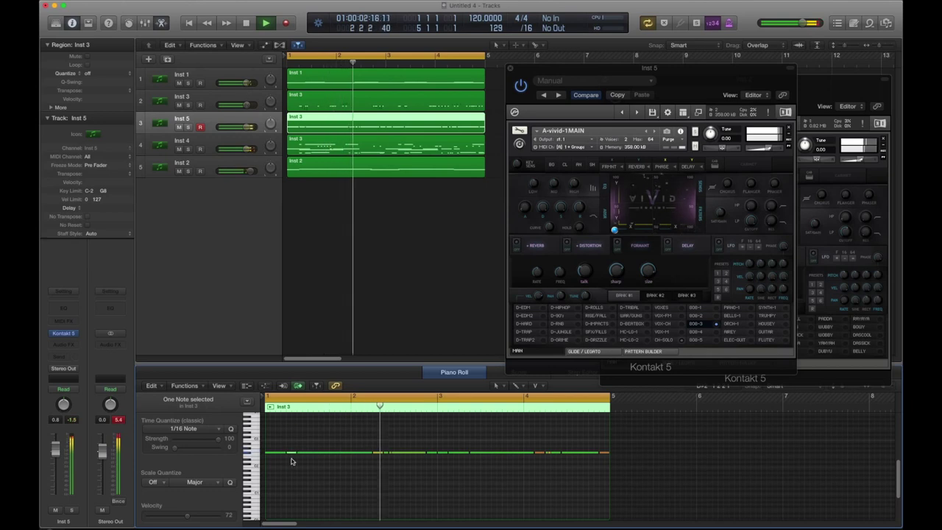
{"action": "key", "text": "alt+shift+Up"}
{"action": "left_click", "coordinate": [375, 452]}
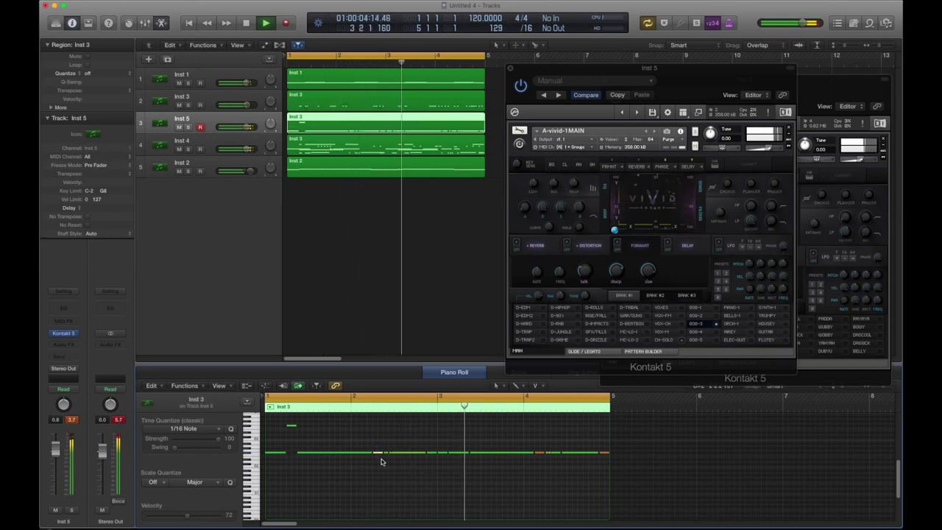
{"action": "left_click_drag", "start_coordinate": [386, 462], "coordinate": [379, 446]}
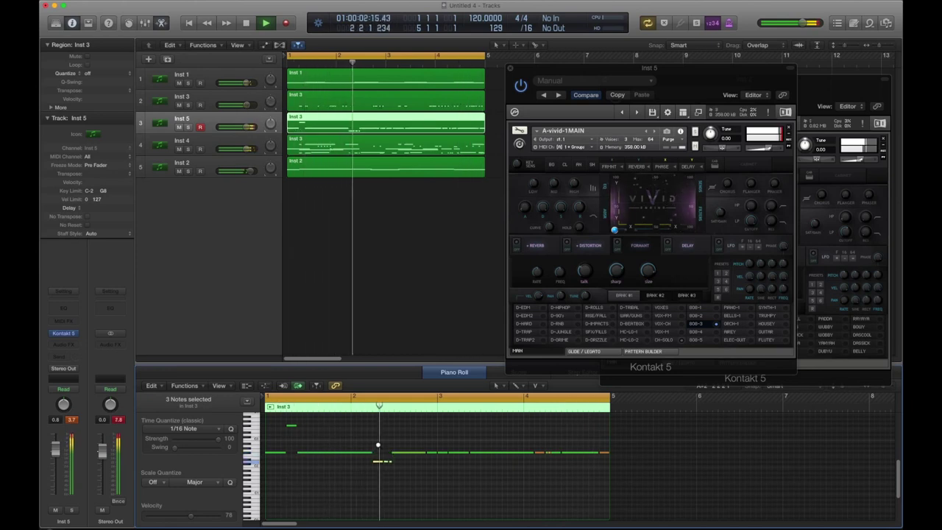
{"action": "key", "text": "alt+Down"}
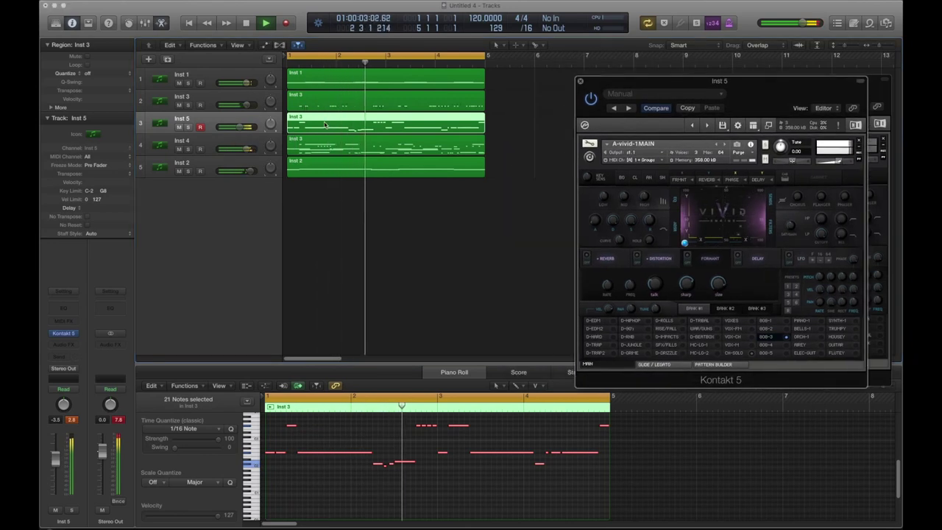
Copy the Inst 5 bassline region to bar 5 and reselect the original region at bar 1.
{"action": "left_click_drag", "start_coordinate": [401, 131], "coordinate": [513, 122]}
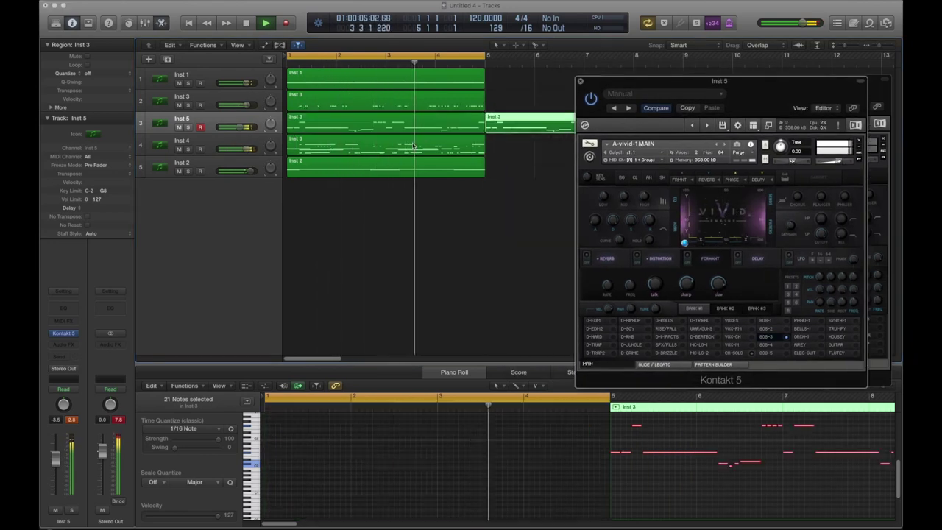
{"action": "key", "text": "Left"}
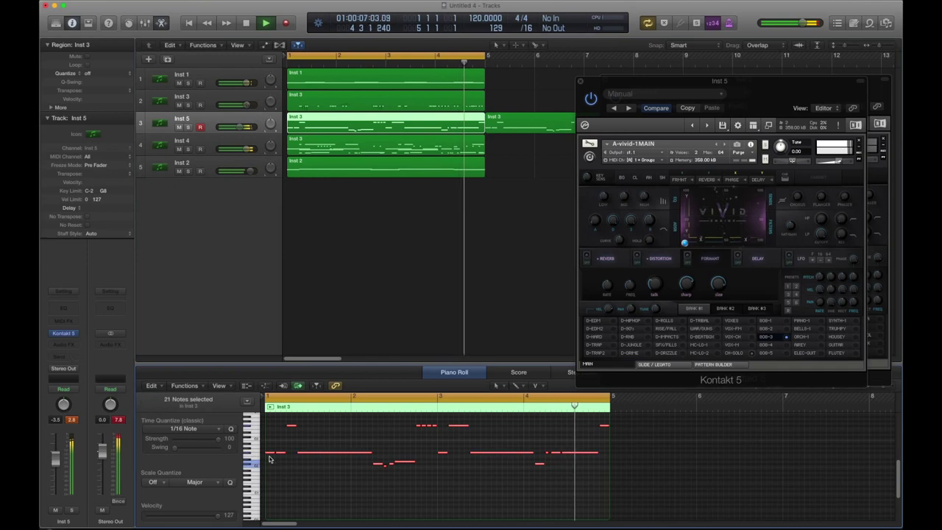
{"action": "key", "text": "comma"}
{"action": "key", "text": "comma"}
{"action": "key", "text": "comma"}
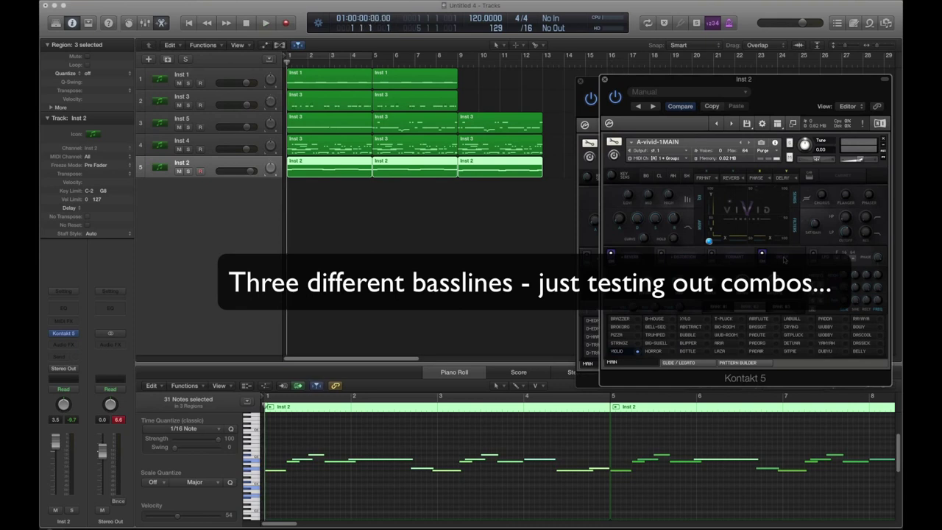
Play the bassline combinations while lowering the Inst 2 track's volume and copying the Inst 3 hi-hat region to bar 9.
{"action": "key", "text": "space"}
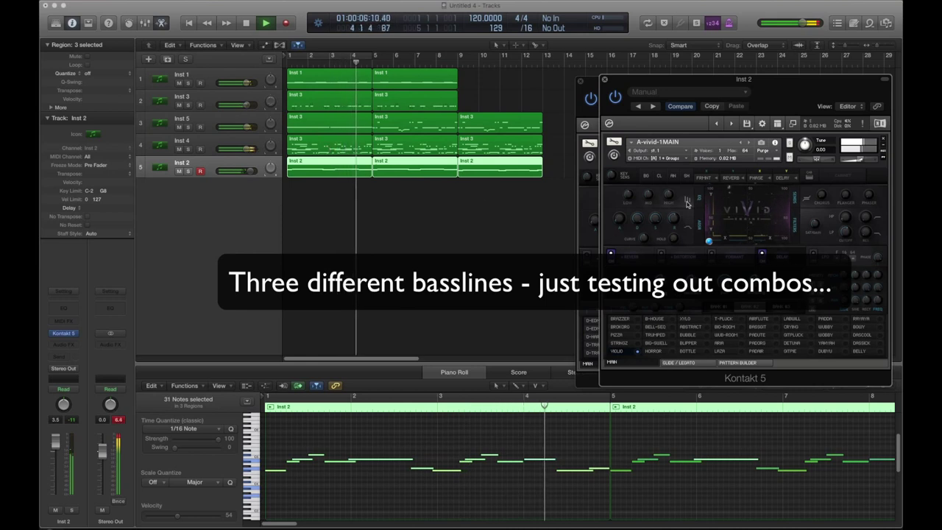
{"action": "left_click_drag", "start_coordinate": [241, 171], "coordinate": [245, 171]}
{"action": "left_click_drag", "start_coordinate": [427, 100], "coordinate": [464, 113]}
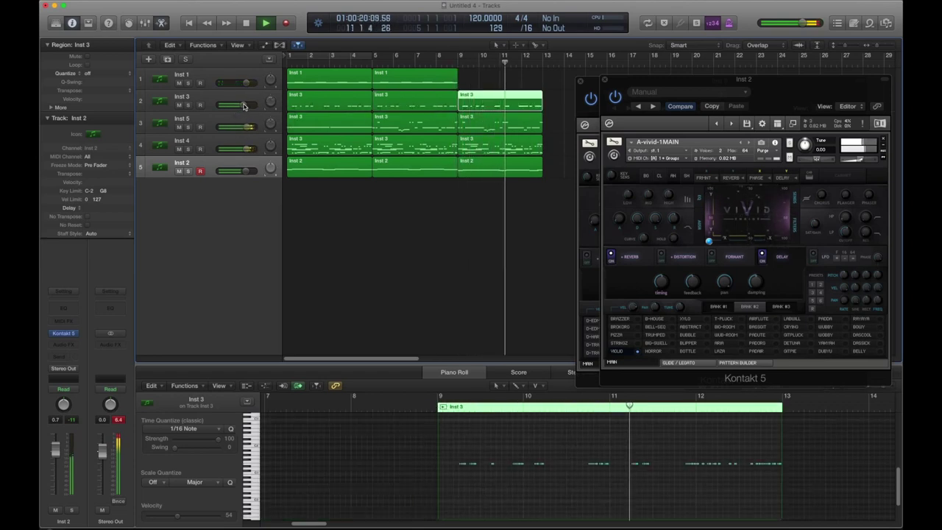
{"action": "left_click_drag", "start_coordinate": [246, 172], "coordinate": [243, 172]}
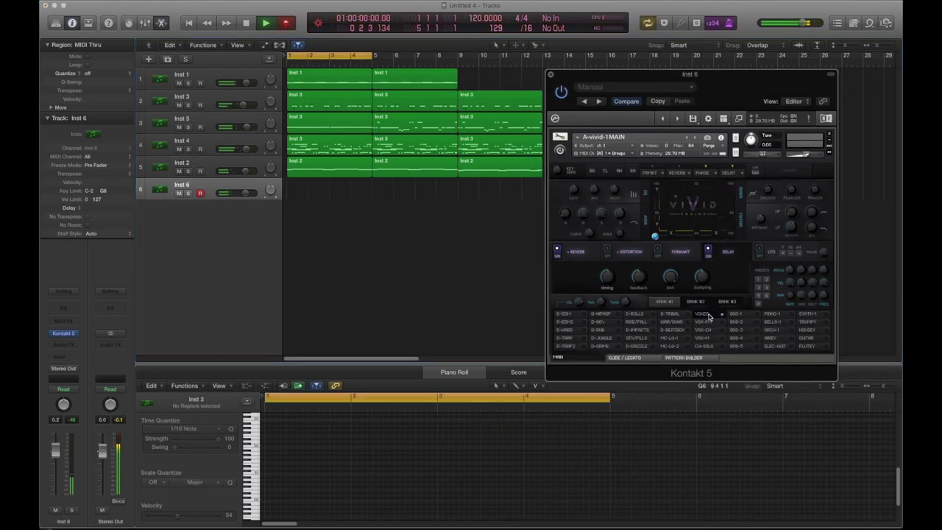
Record a four-bar vocal pattern on the Inst 6 track and add a duplicate instrument track.
{"action": "key", "text": "r"}
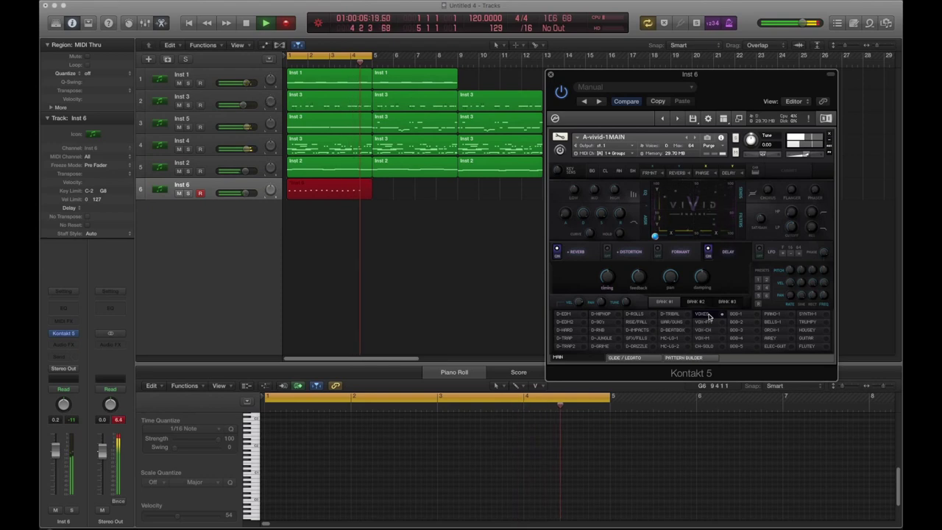
{"action": "key", "text": "space"}
{"action": "key", "text": "super+d"}
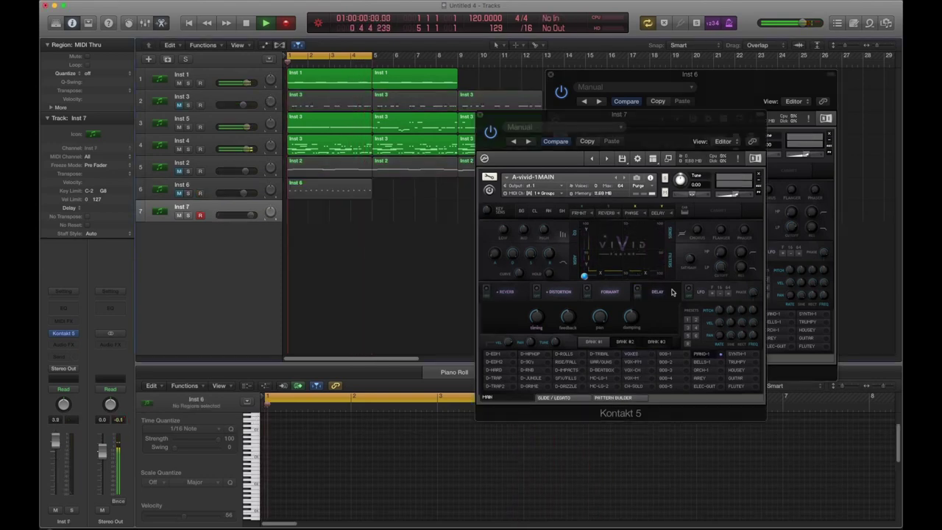
Record a PIANO-1 part on the Inst 7 track over bars 1 to 4 and copy its region to bar 5.
{"action": "key", "text": "r"}
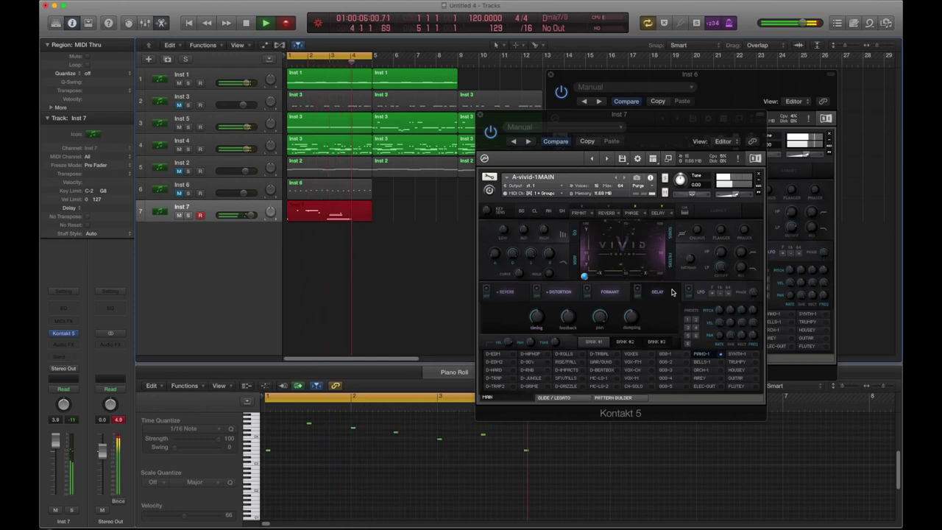
{"action": "key", "text": "space"}
{"action": "left_click_drag", "start_coordinate": [319, 216], "coordinate": [406, 217]}
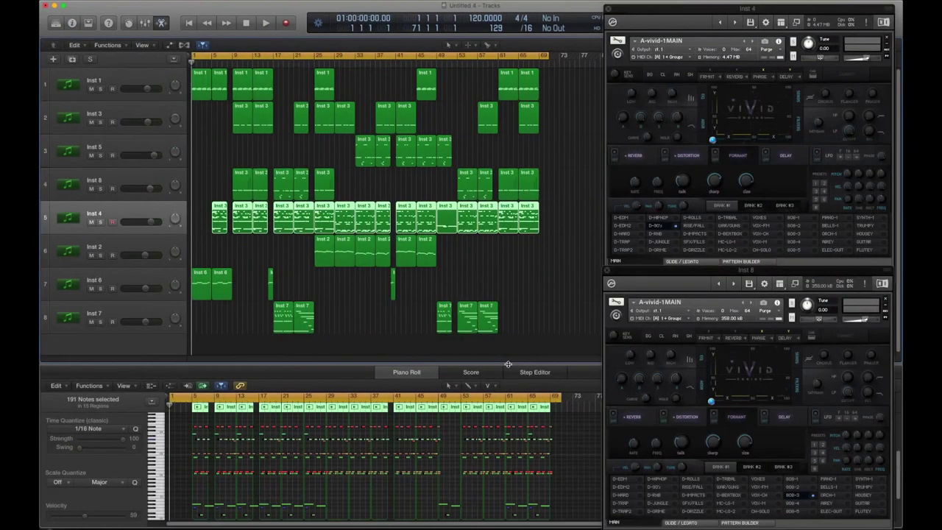
Play back the full arrangement from the start and delete the Inst 5 region near bar 49.
{"action": "key", "text": "space"}
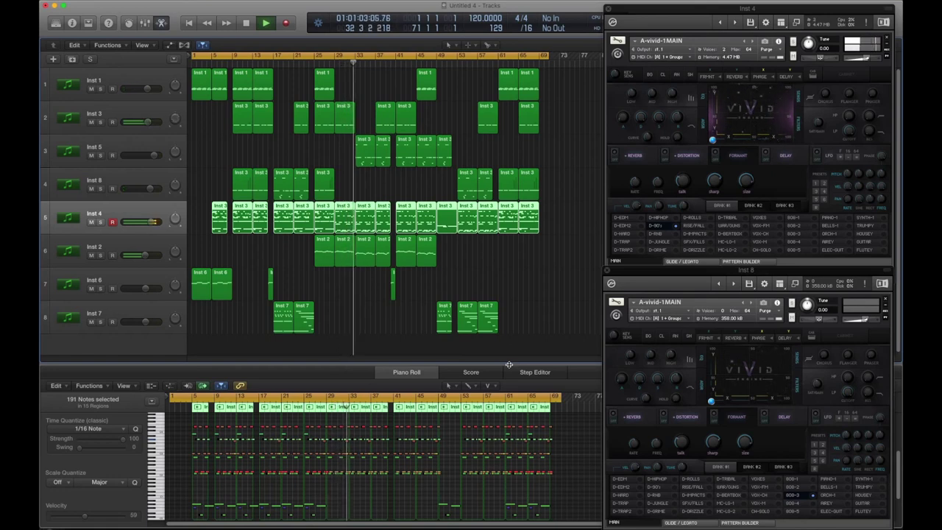
{"action": "left_click", "coordinate": [440, 156]}
{"action": "key", "text": "Delete"}
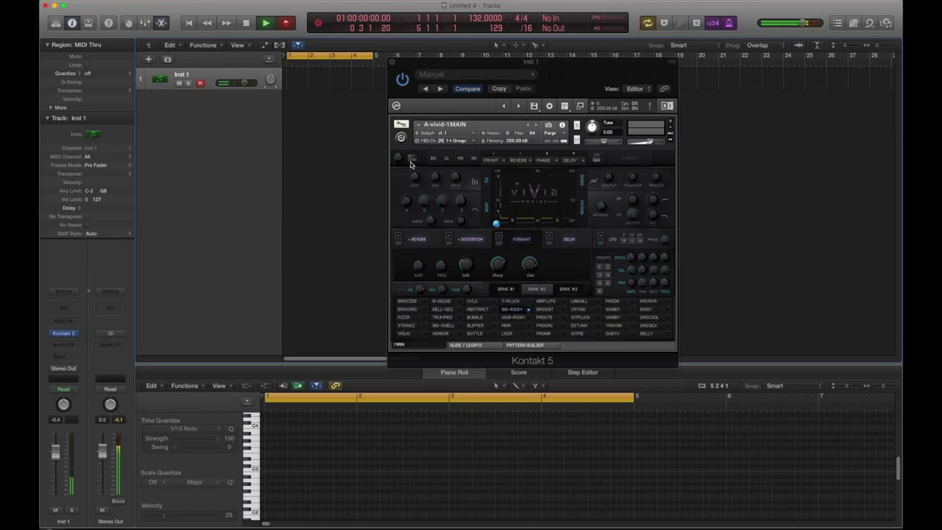
Record a four-bar BIG-ROOM chord part on the Inst 1 track at 132 BPM and enable the instrument's LFO.
{"action": "key", "text": "r"}
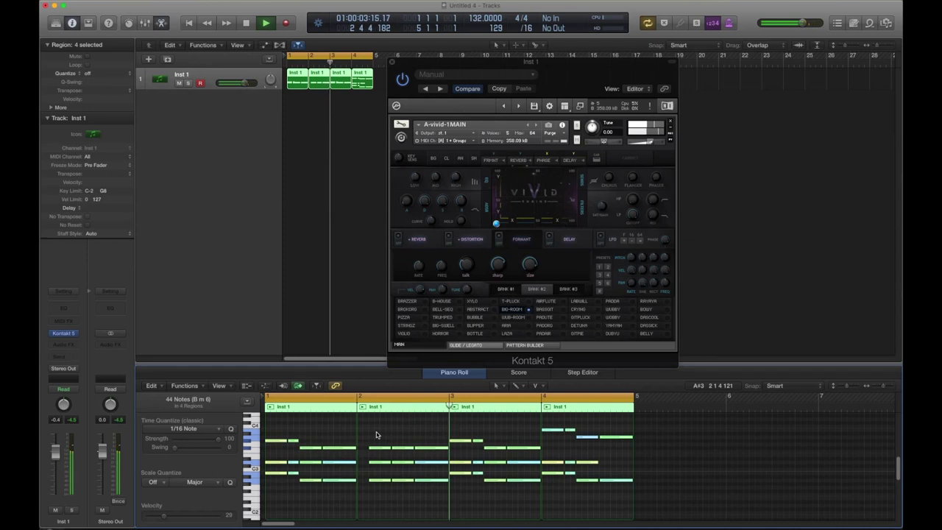
{"action": "left_click", "coordinate": [600, 237]}
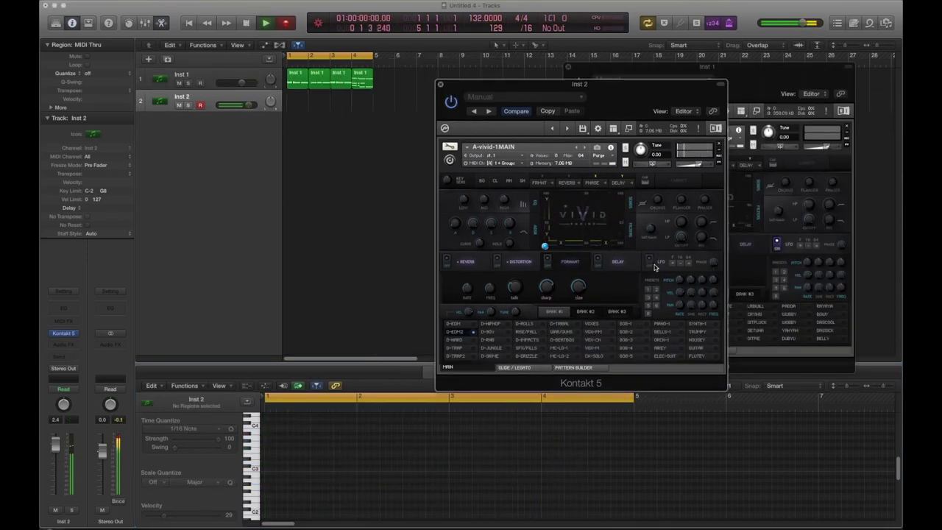
Record a four-bar D-EDM2 drum pattern on the Inst 2 track and a four-bar melody on the Inst 5 track.
{"action": "key", "text": "r"}
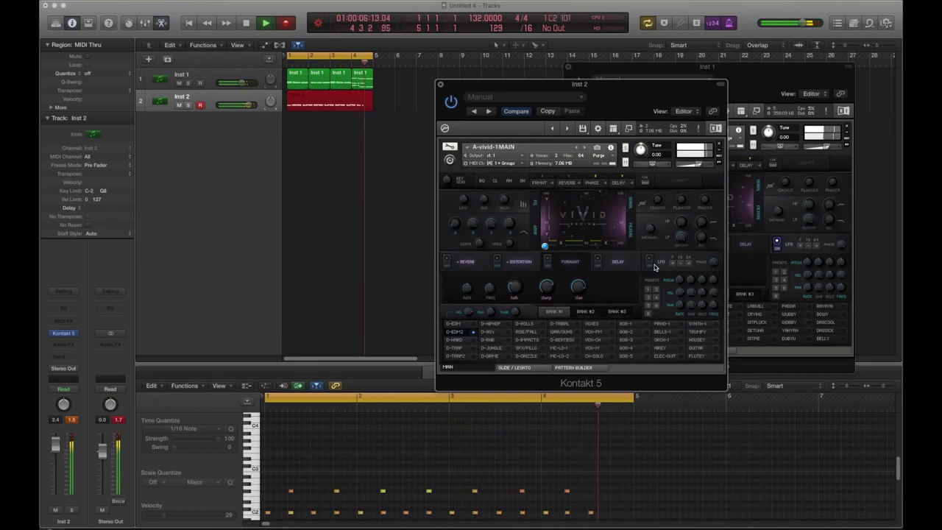
{"action": "left_click", "coordinate": [392, 135]}
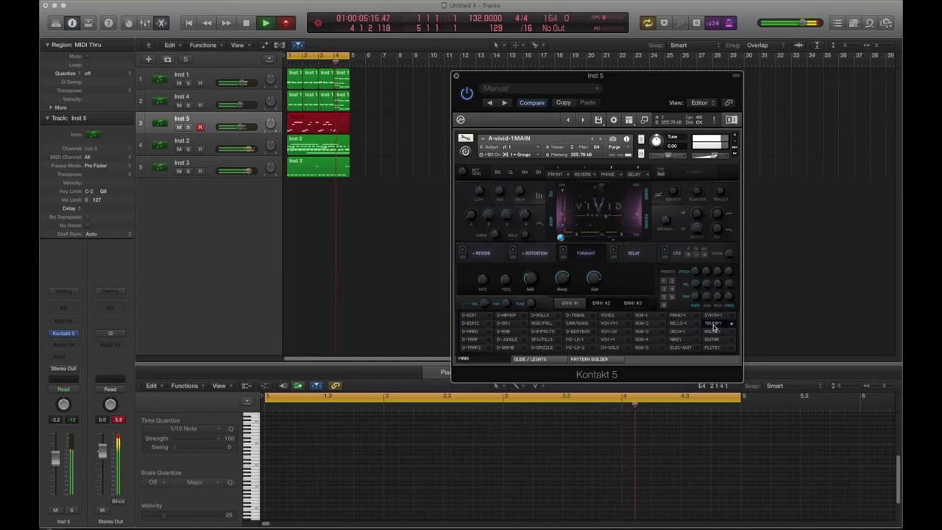
{"action": "key", "text": "space"}
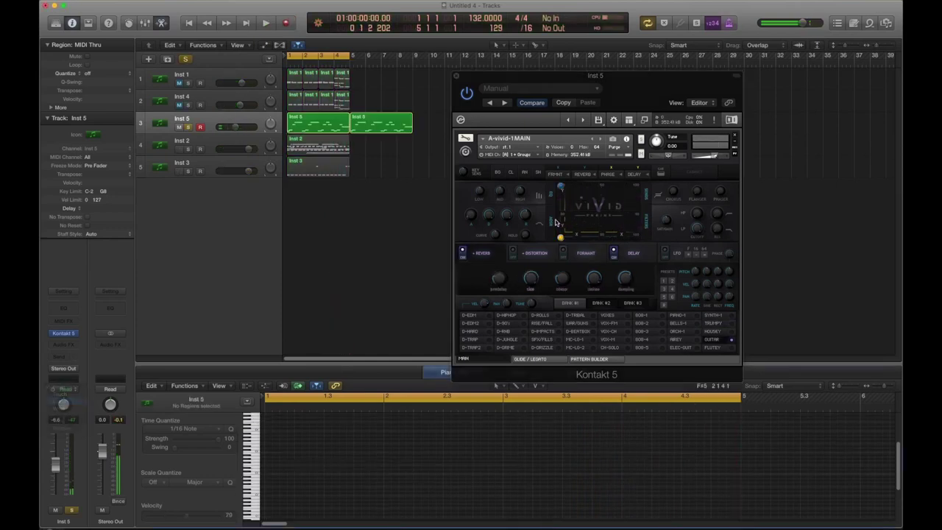
Record an XY-pad sweep in Latch mode over the soloed Inst 5 GUITAR part in bars 1 to 4.
{"action": "left_click", "coordinate": [561, 239]}
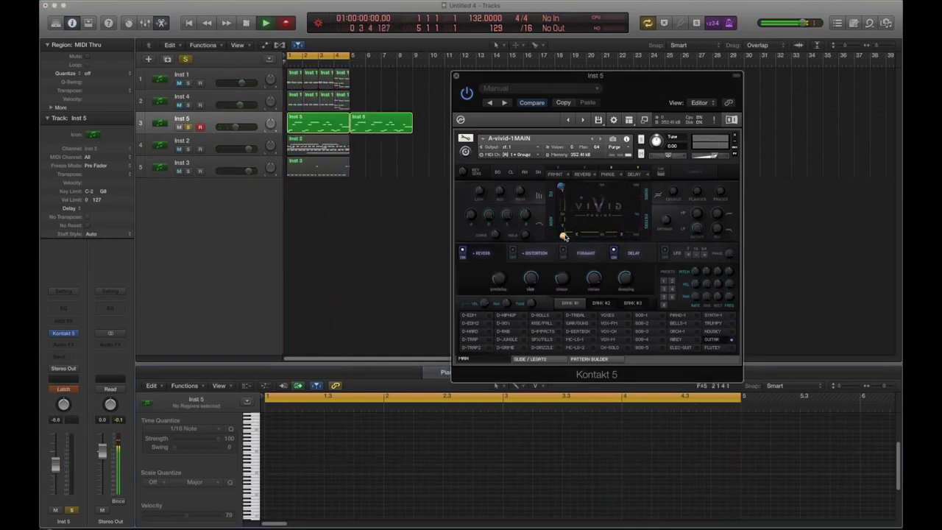
{"action": "key", "text": "r"}
{"action": "left_click_drag", "start_coordinate": [569, 234], "coordinate": [620, 212]}
{"action": "key", "text": "space"}
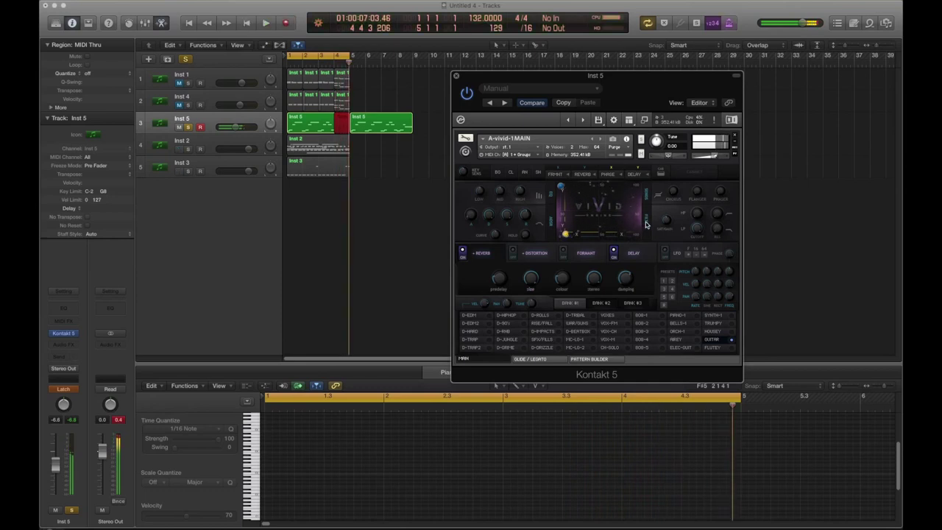
Bounce the Inst 5 region at bar 1 in place to an audio track and delete the original region.
{"action": "right_click", "coordinate": [326, 125]}
{"action": "left_click", "coordinate": [353, 139]}
{"action": "key", "text": "Return"}
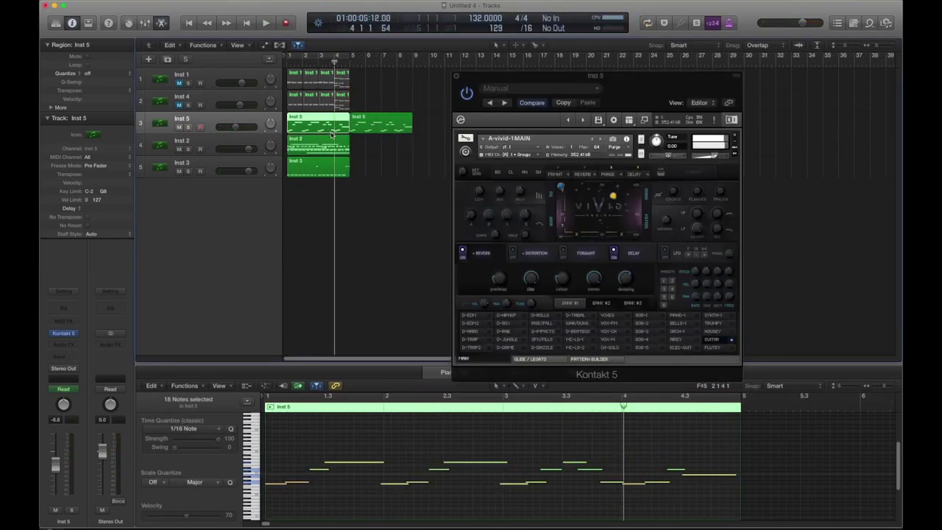
{"action": "left_click", "coordinate": [177, 129]}
{"action": "key", "text": "Delete"}
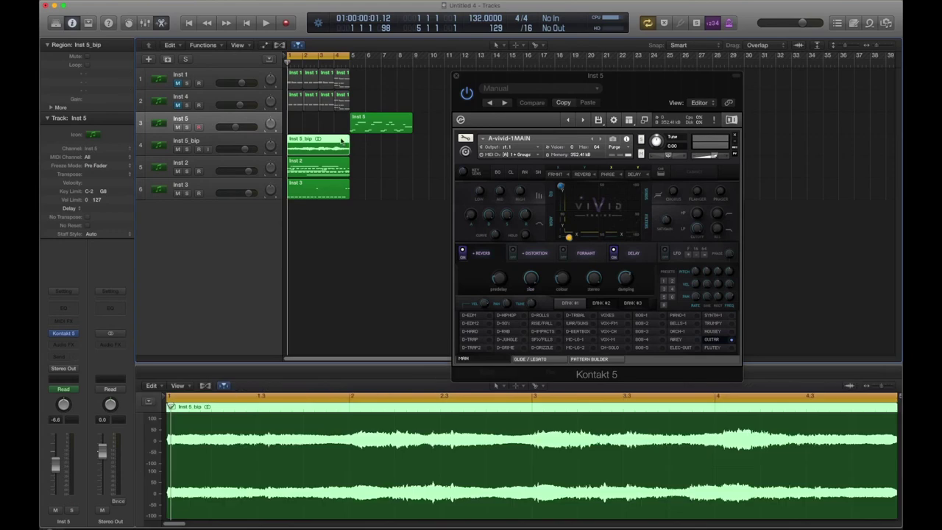
Add a fade-out to the end of the bounced Inst 5 audio region and play it back.
{"action": "right_click", "coordinate": [355, 140]}
{"action": "left_click", "coordinate": [360, 157]}
{"action": "key", "text": "space"}
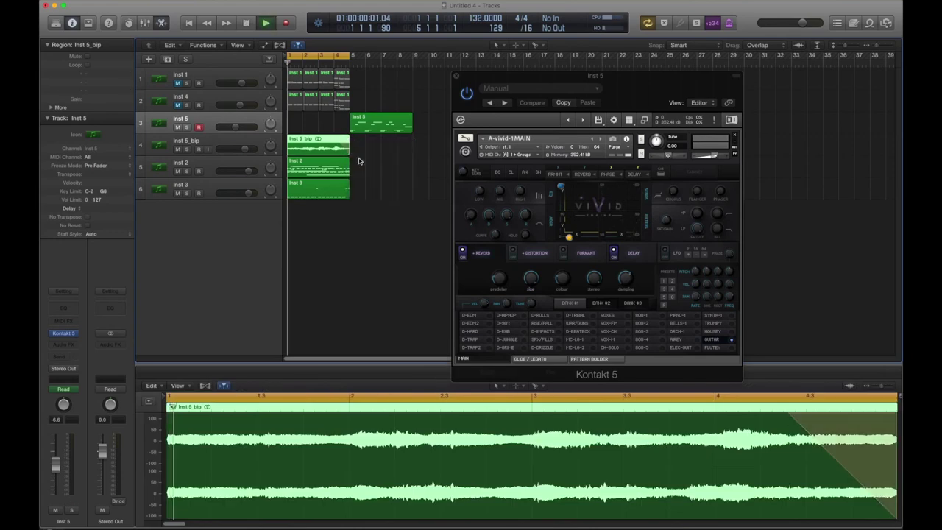
Copy the Inst 2 and Inst 3 regions to bar 5 and extend the cycle range to the end of bar 8.
{"action": "left_click_drag", "start_coordinate": [360, 157], "coordinate": [383, 174]}
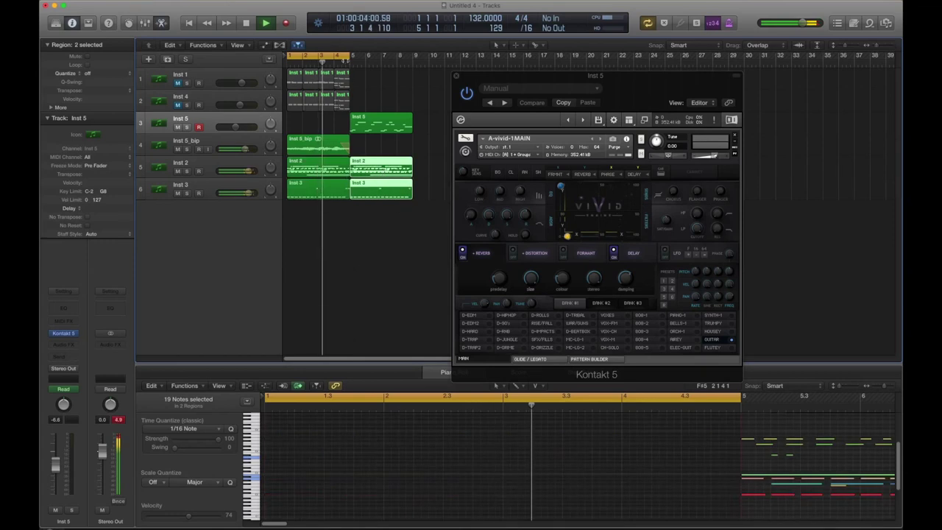
{"action": "left_click_drag", "start_coordinate": [349, 56], "coordinate": [409, 70]}
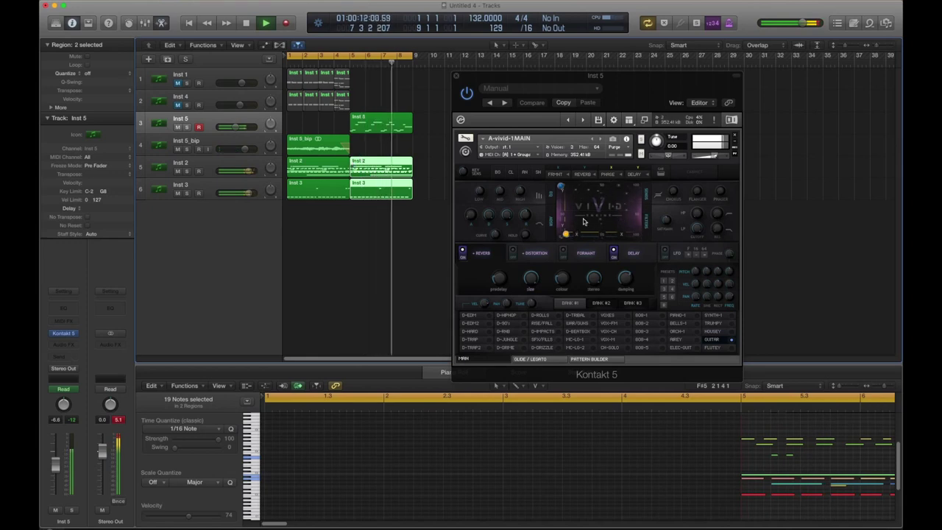
{"action": "left_click", "coordinate": [369, 130]}
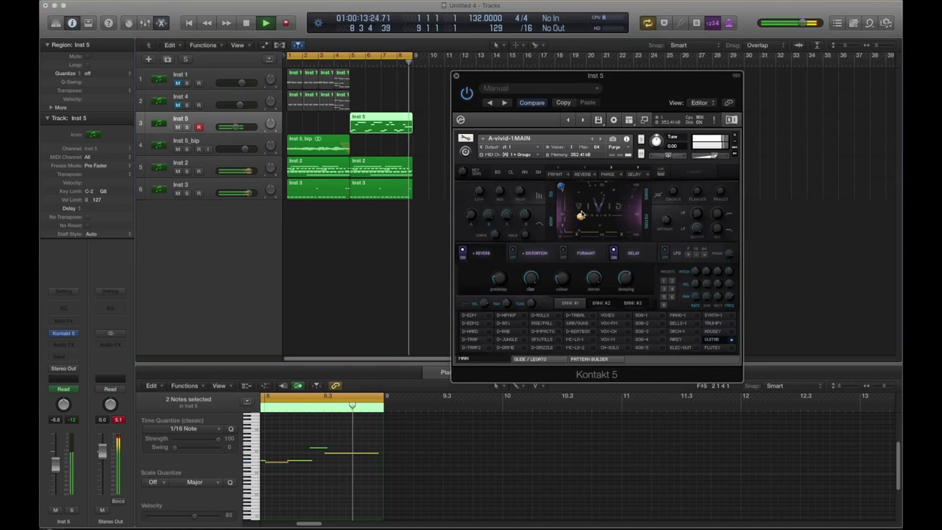
Add a duplicate instrument track and record a D-TRAP drum part on the Inst 7 track over bars 1 to 4.
{"action": "key", "text": "super+d"}
{"action": "key", "text": "r"}
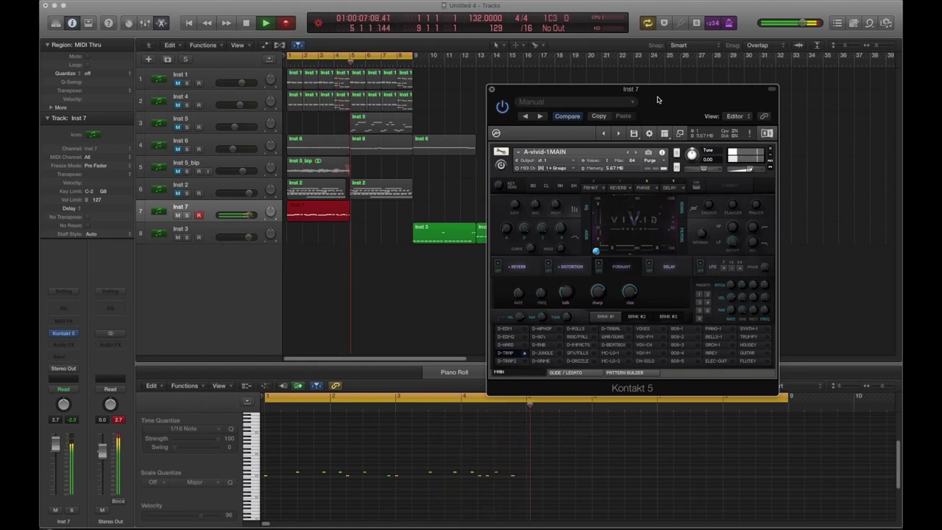
{"action": "key", "text": "shift+r"}
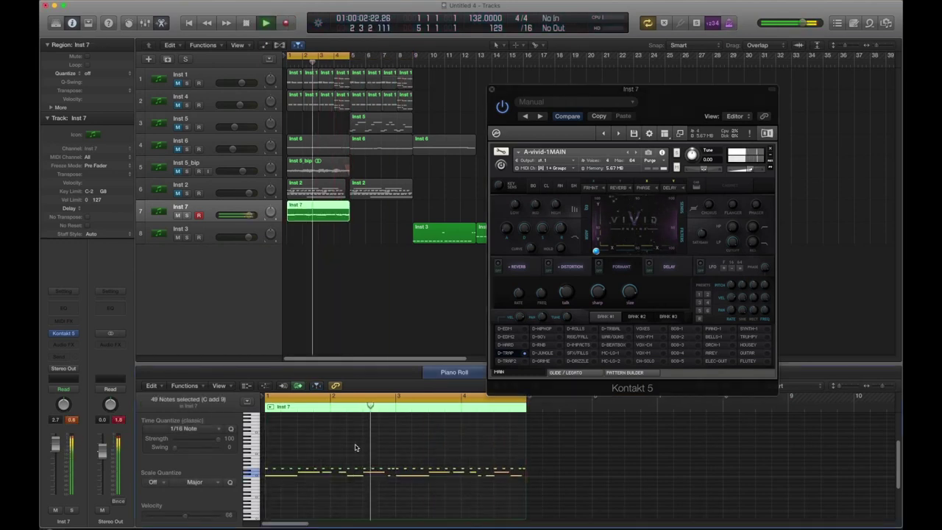
Edit the notes of the Inst 7 drum region in the piano roll and resume playback.
{"action": "key", "text": "space"}
{"action": "left_click_drag", "start_coordinate": [389, 459], "coordinate": [391, 471]}
{"action": "key", "text": "space"}
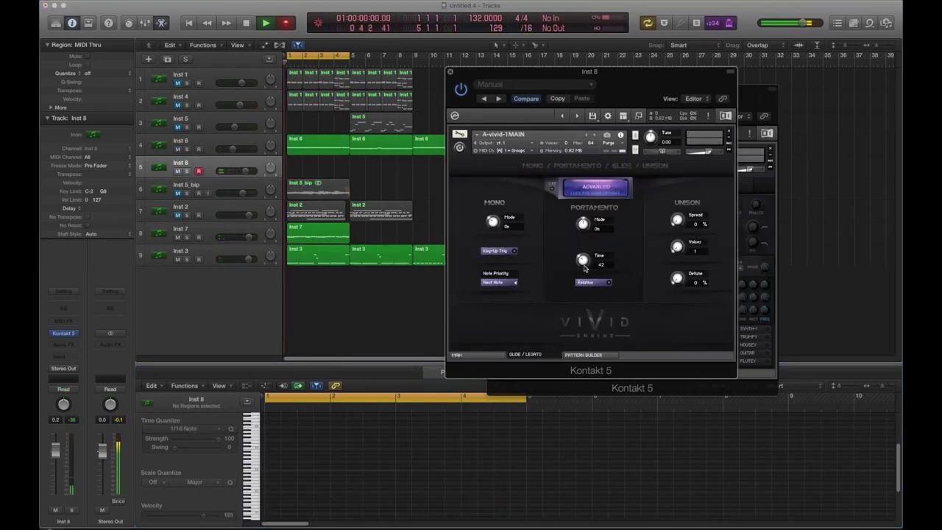
Record a four-bar part on the Inst 8 track with portamento time 42, and copy the Inst 8 and Inst 7 regions to bar 5.
{"action": "key", "text": "r"}
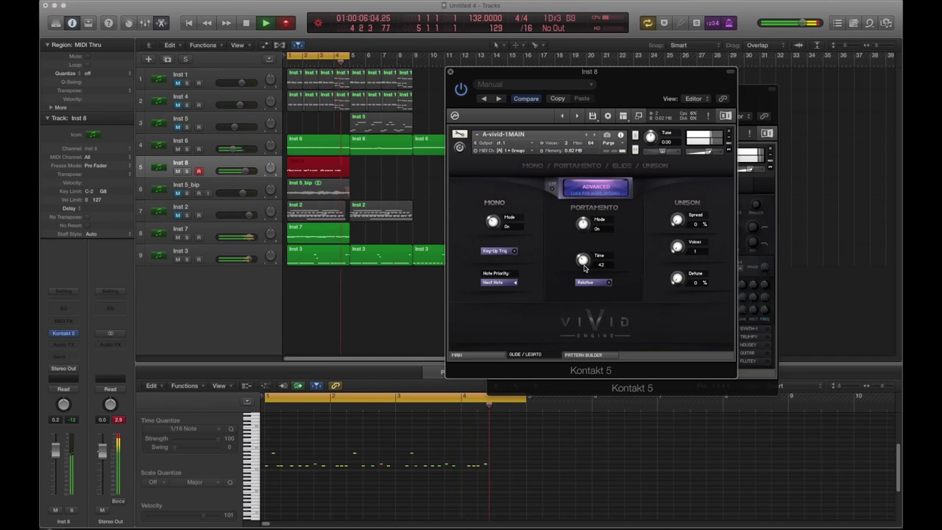
{"action": "key", "text": "shift+r"}
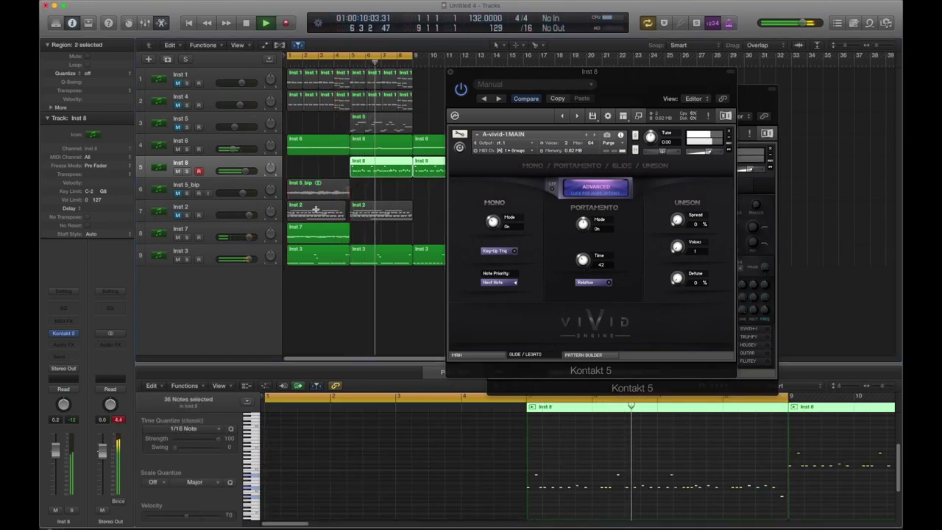
{"action": "key", "text": "Left"}
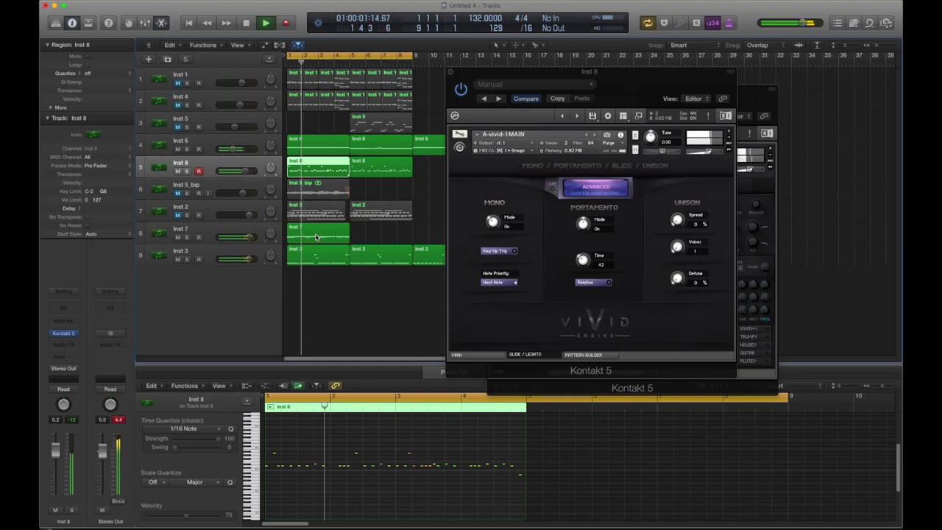
{"action": "left_click_drag", "start_coordinate": [308, 237], "coordinate": [371, 236]}
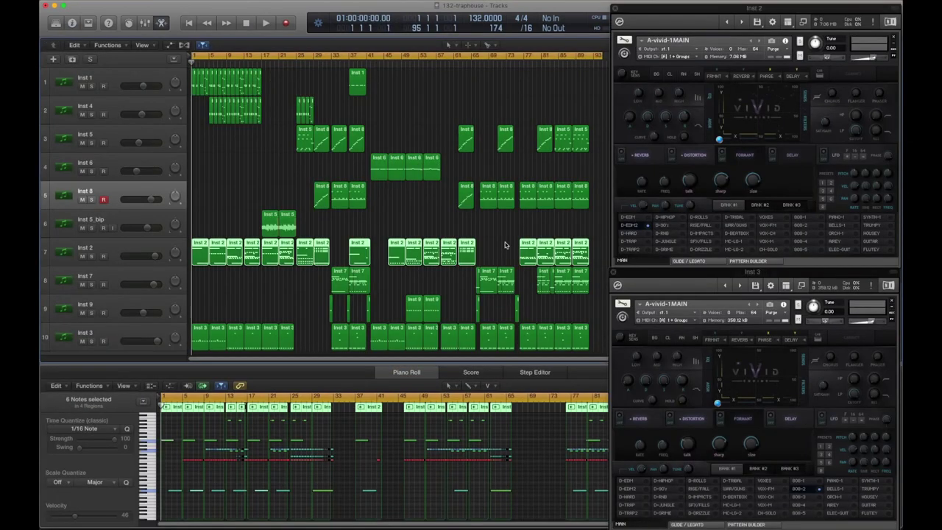
Play back the full 132-traphouse arrangement from the start.
{"action": "key", "text": "space"}
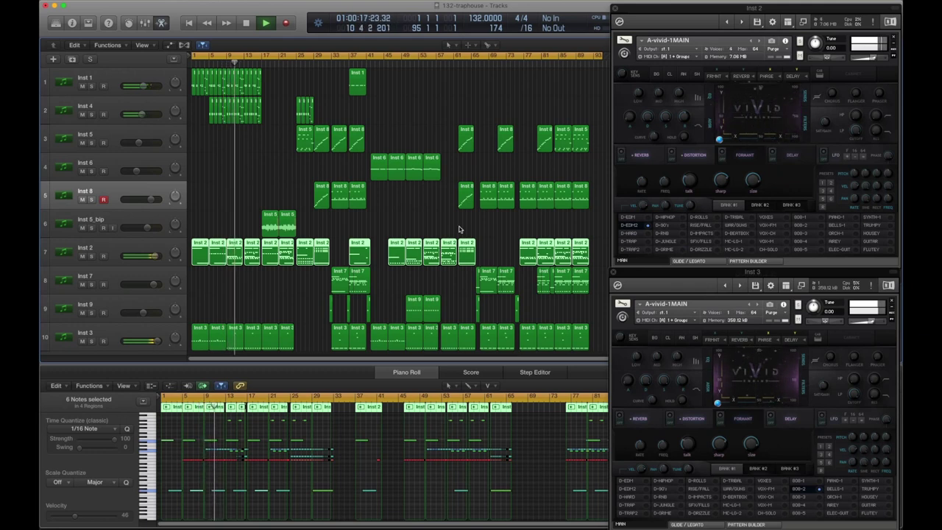
{"action": "mouse_move", "coordinate": [136, 86]}
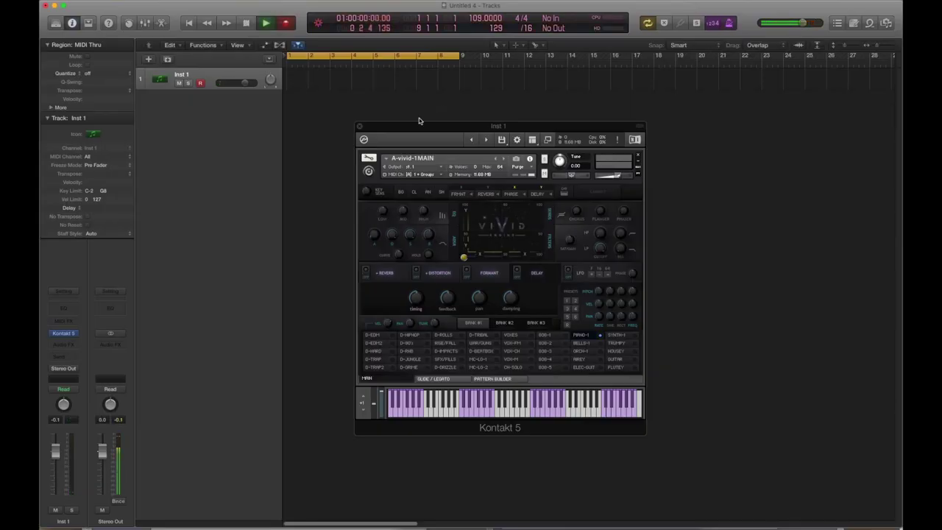
Record an eight-bar PIANO-1 part on the Inst 1 track and an eight-bar D-TRAP pattern on the Inst 3 track.
{"action": "key", "text": "r"}
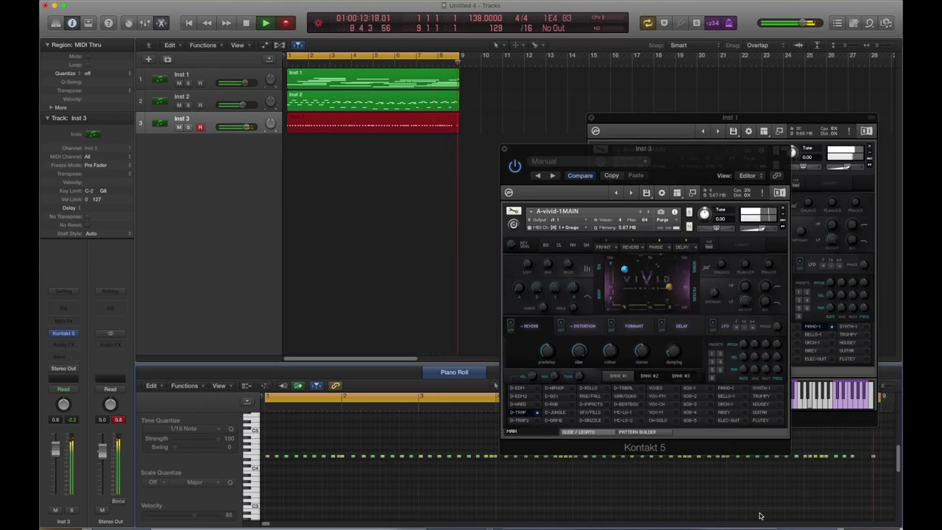
{"action": "key", "text": "space"}
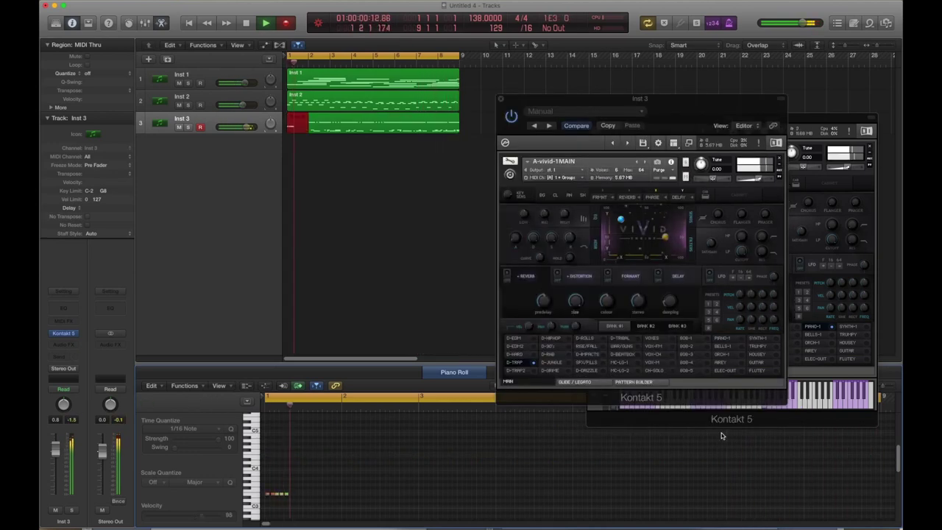
Finish recording the D-TRAP drum take on Inst 3 and add a duplicate instrument track for the drum pattern.
{"action": "key", "text": "space"}
{"action": "left_click", "coordinate": [330, 497]}
{"action": "key", "text": "space"}
{"action": "key", "text": "space"}
{"action": "key", "text": "super+d"}
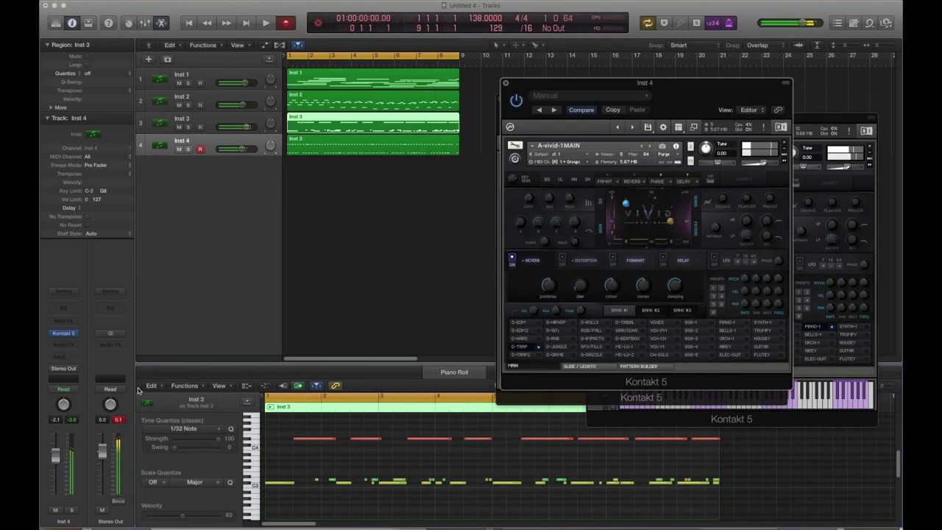
Record pitch bend movements over the eight-bar Inst 4 drum region and display its Pitch Bend lane in the piano roll.
{"action": "key", "text": "r"}
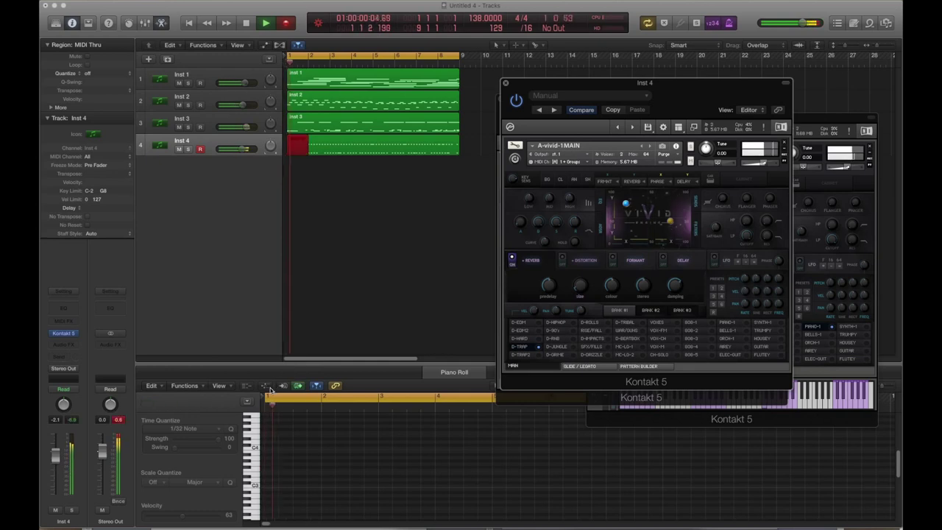
{"action": "left_click", "coordinate": [264, 385]}
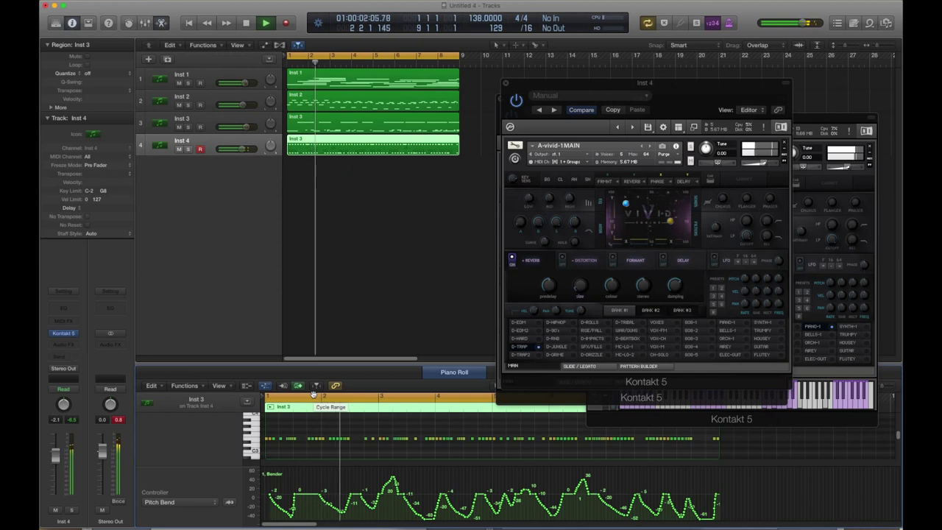
{"action": "left_click", "coordinate": [63, 389]}
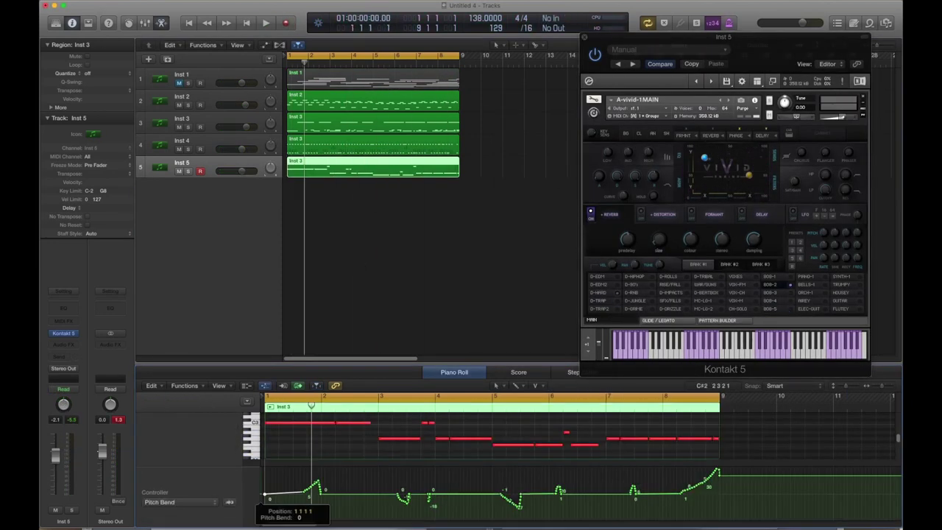
Stop playback and adjust the Pitch Bend points of the 808-2 bass region on the Inst 5 track.
{"action": "key", "text": "space"}
{"action": "mouse_move", "coordinate": [265, 494]}
{"action": "left_mouse_down"}
{"action": "mouse_move", "coordinate": [598, 490]}
{"action": "mouse_move", "coordinate": [563, 492]}
{"action": "mouse_move", "coordinate": [571, 497]}
{"action": "left_mouse_up"}
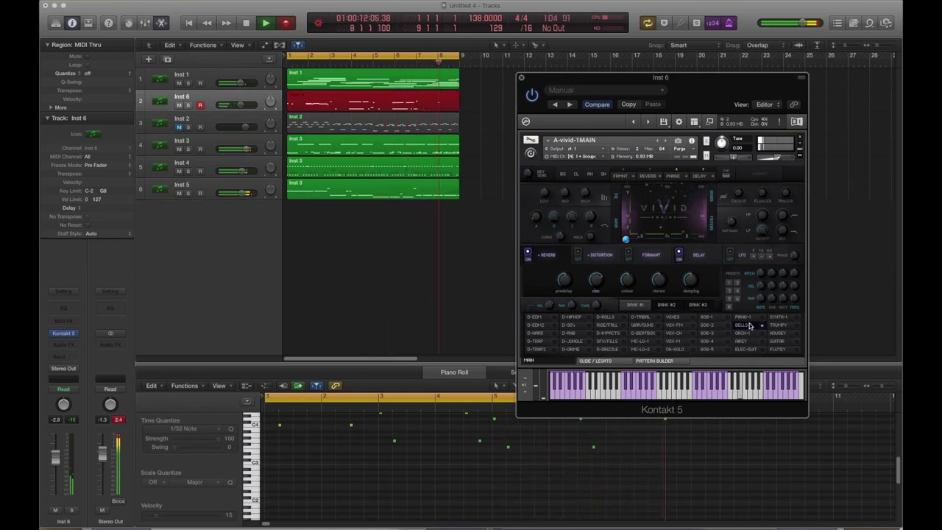
Record an eight-bar BELLS-1 melody on the Inst 6 track, and change its sound to GUITAR one octave lower.
{"action": "key", "text": "space"}
{"action": "key", "text": "space"}
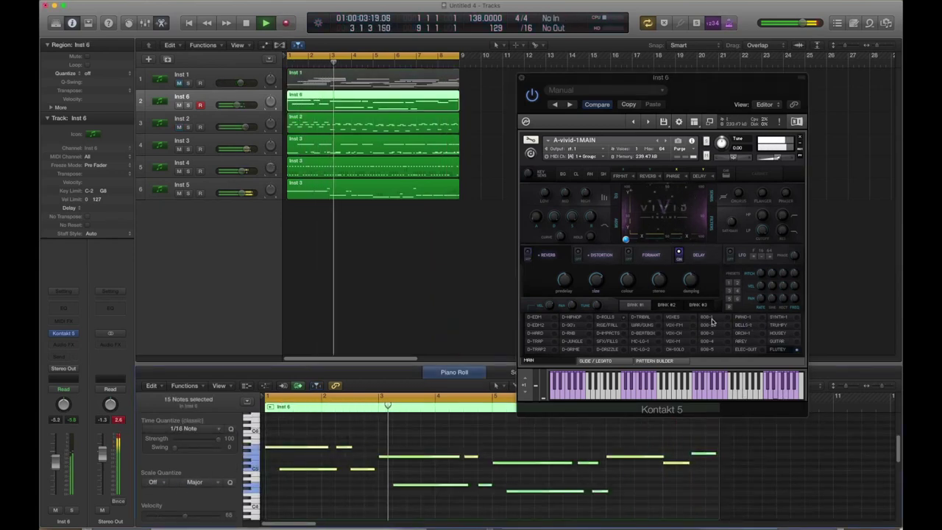
{"action": "left_click", "coordinate": [779, 342]}
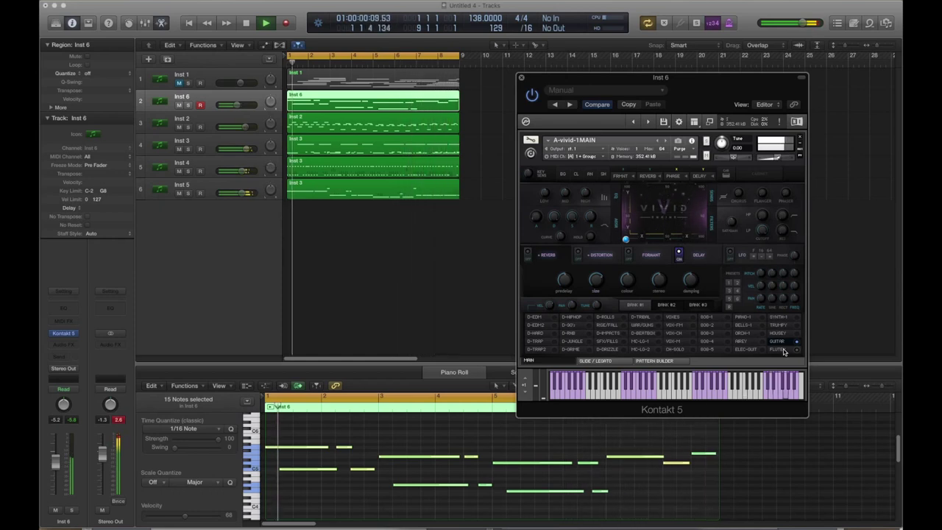
{"action": "scroll", "coordinate": [607, 446], "scroll_direction": "up", "scroll_amount": 2}
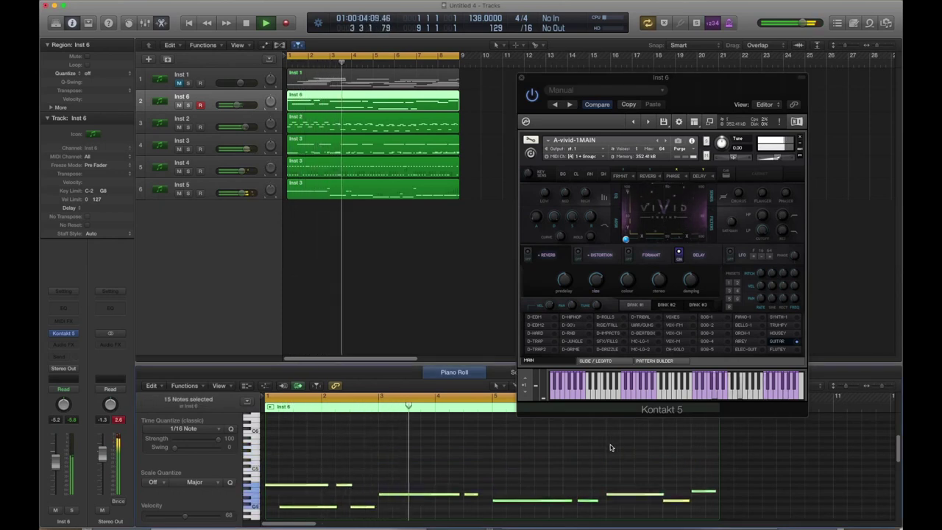
Shape the Inst 6 GUITAR sound by moving the XY-pad control, enabling Reverb and toggling the LFO.
{"action": "mouse_move", "coordinate": [627, 220]}
{"action": "left_mouse_down"}
{"action": "mouse_move", "coordinate": [680, 203]}
{"action": "mouse_move", "coordinate": [695, 212]}
{"action": "mouse_move", "coordinate": [688, 219]}
{"action": "left_mouse_up"}
{"action": "left_click", "coordinate": [527, 253]}
{"action": "left_click", "coordinate": [329, 105]}
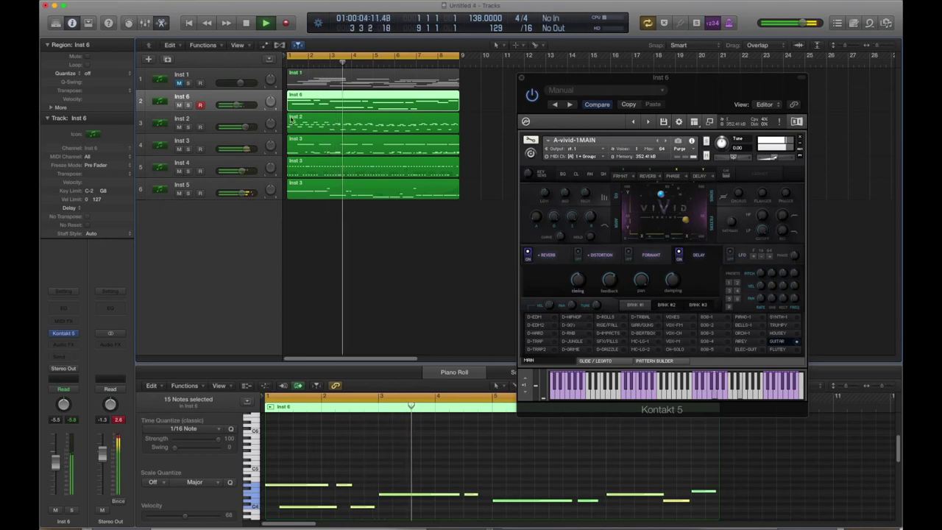
{"action": "left_click", "coordinate": [730, 253]}
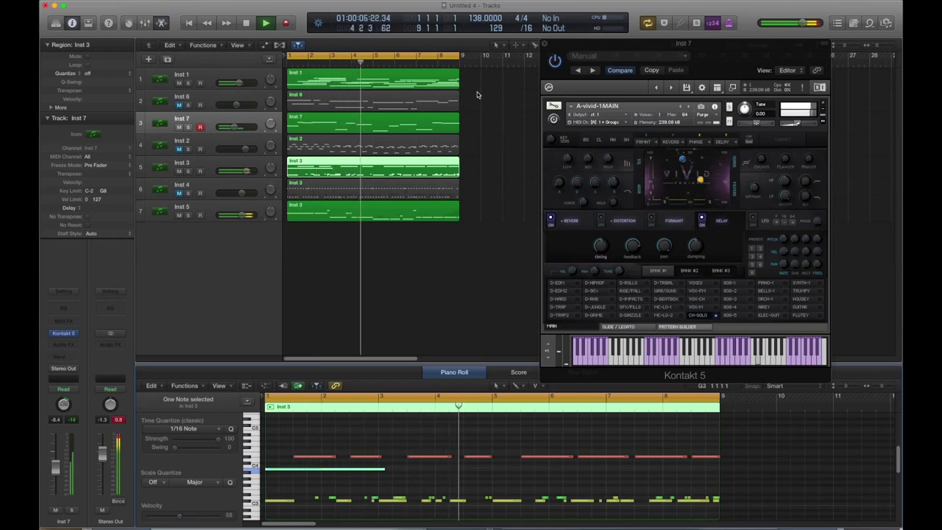
Play back the full 138 BPM arrangement and adjust the XY-pad control on the Inst 3 instrument.
{"action": "scroll", "coordinate": [494, 204], "scroll_direction": "down", "scroll_amount": 5}
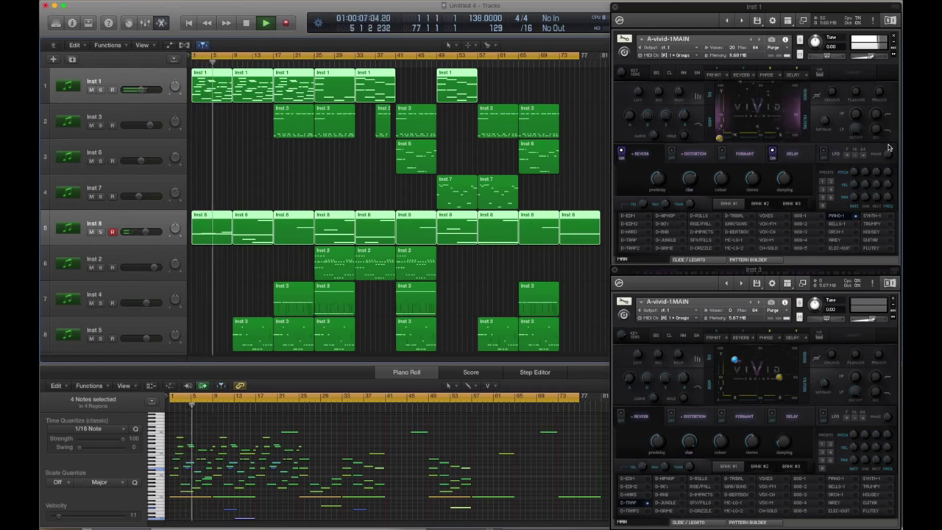
{"action": "left_click", "coordinate": [778, 375]}
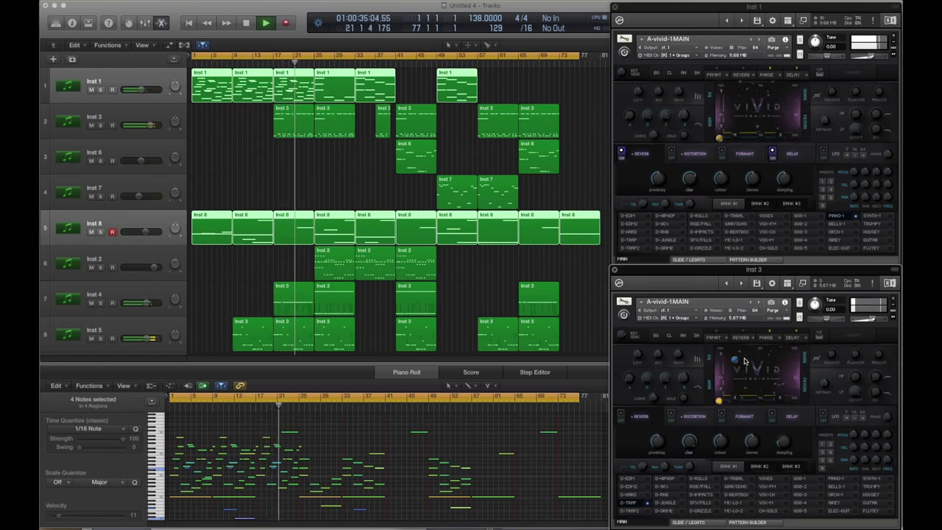
{"action": "mouse_move", "coordinate": [145, 303]}
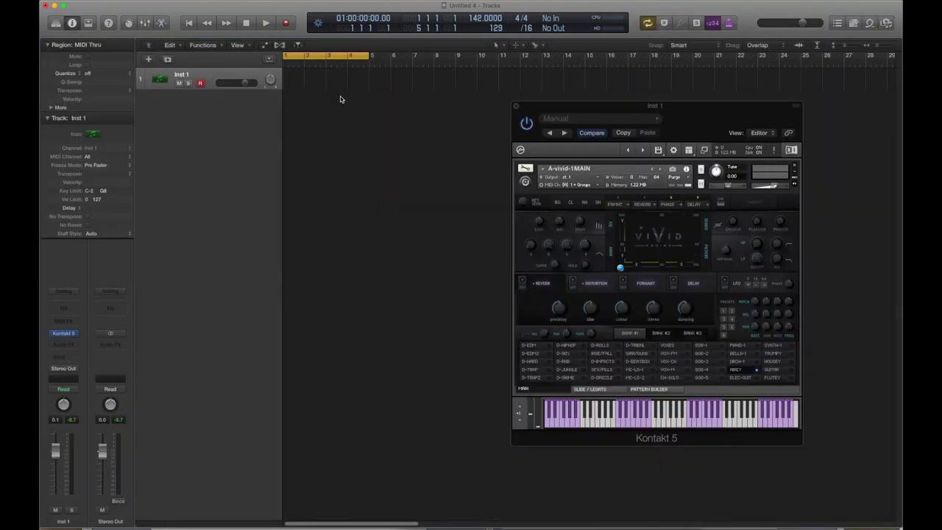
Record a four-bar AIREY melody on the Inst 1 track and a D-HARD drum pattern on Inst 2 at 142 BPM.
{"action": "key", "text": "r"}
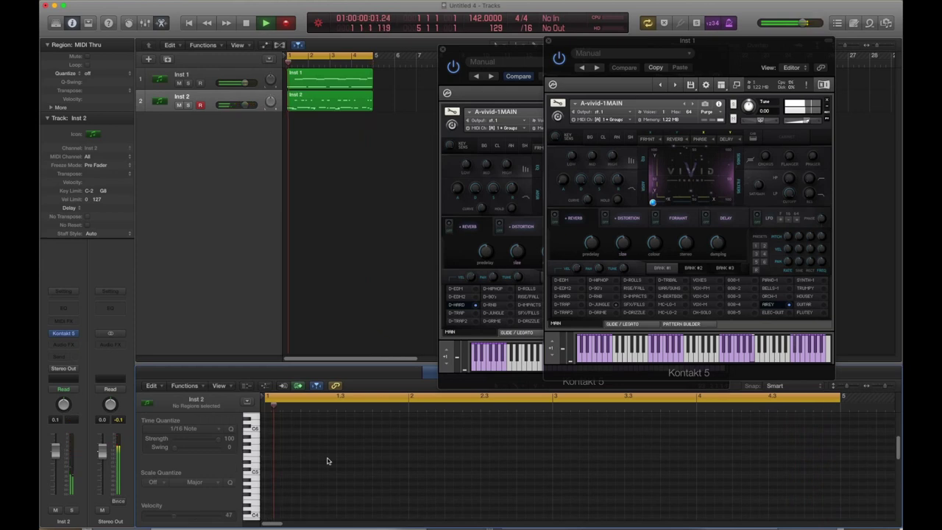
{"action": "left_click", "coordinate": [335, 104]}
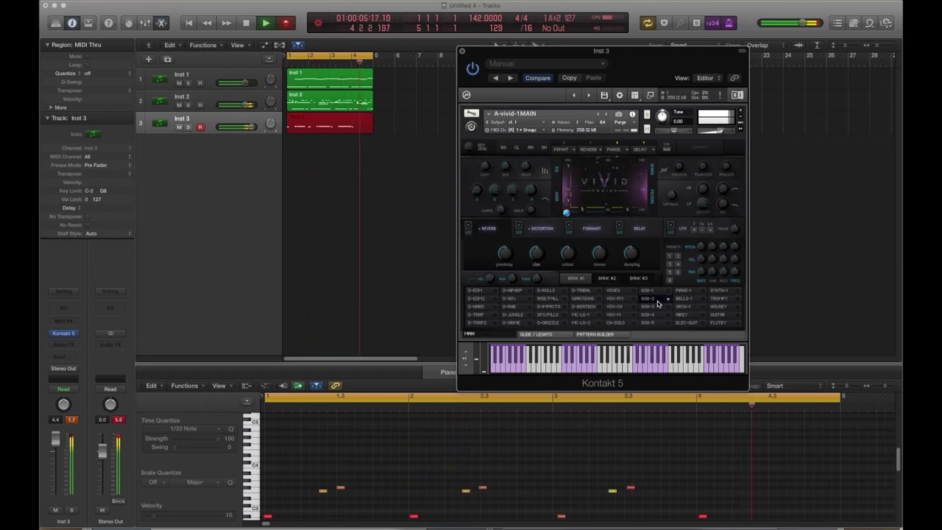
Move the recorded 808-2 region on Inst 3 to bar 5 and record another bass take in bars 1 to 4.
{"action": "key", "text": "space"}
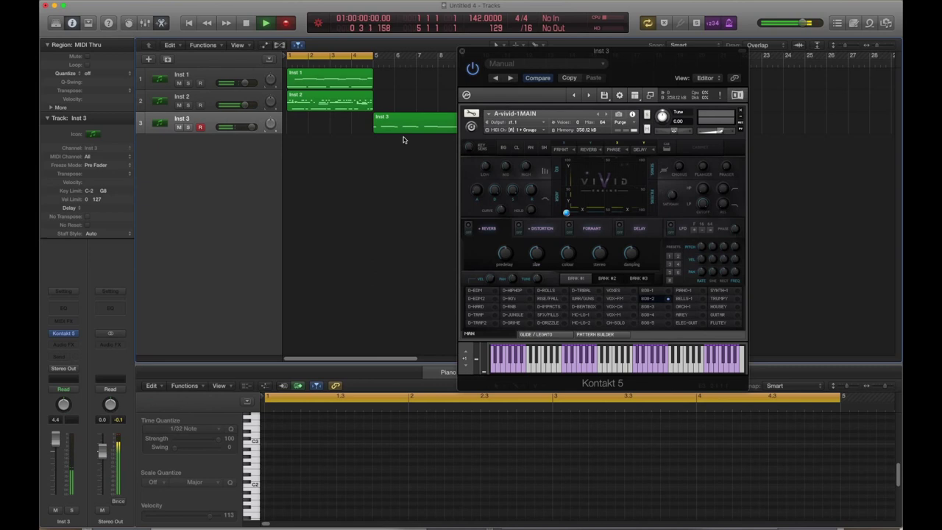
{"action": "key", "text": "r"}
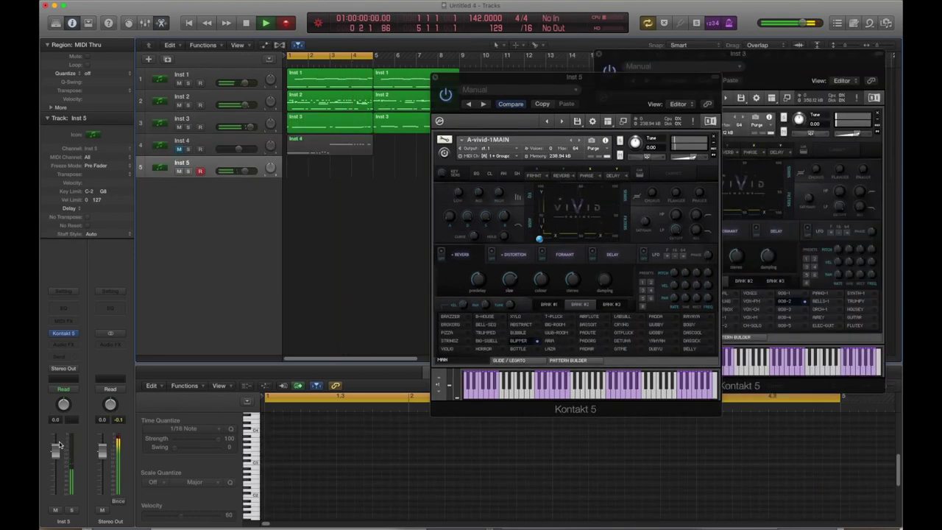
Record a four-bar melody with the Bank #2 sound on the Inst 5 track and play it back.
{"action": "key", "text": "r"}
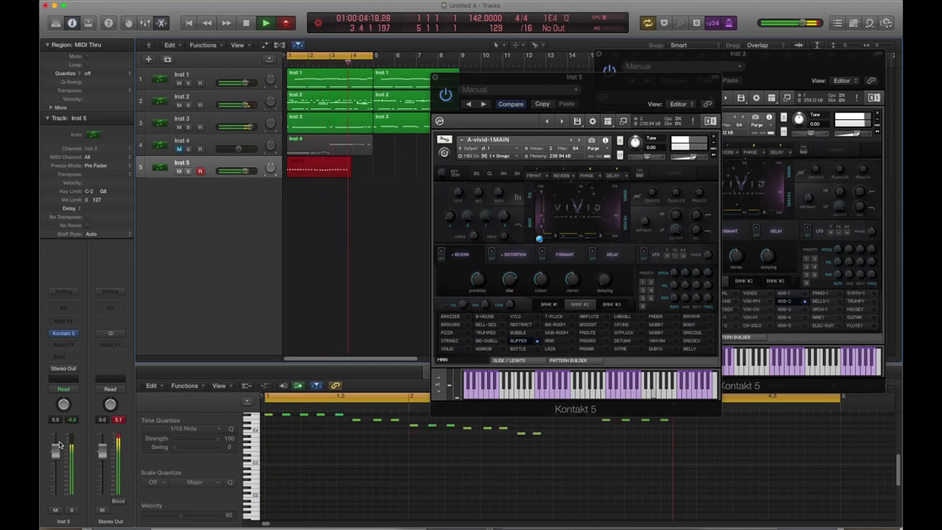
{"action": "key", "text": "space"}
{"action": "key", "text": "space"}
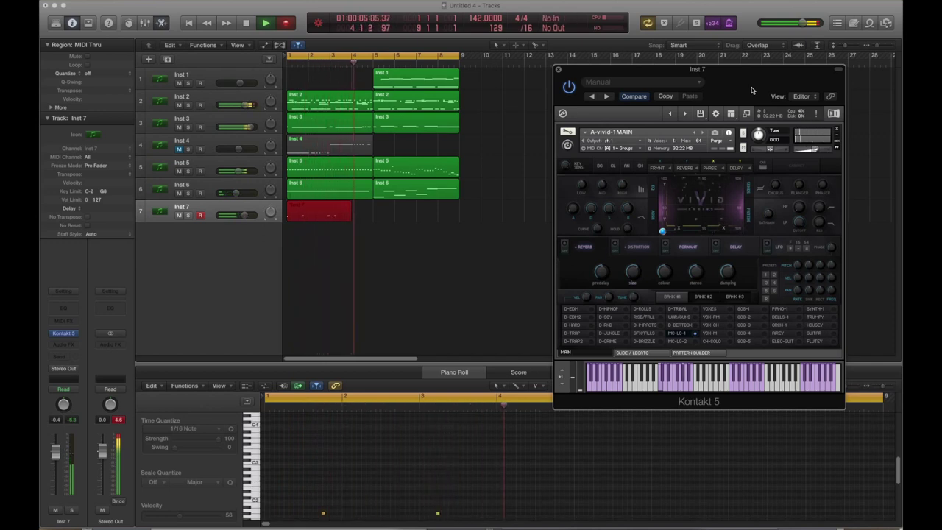
Record a four-bar MC-LO-1 part on the Inst 7 track and turn on its Delay effect.
{"action": "key", "text": "space"}
{"action": "left_click", "coordinate": [715, 245]}
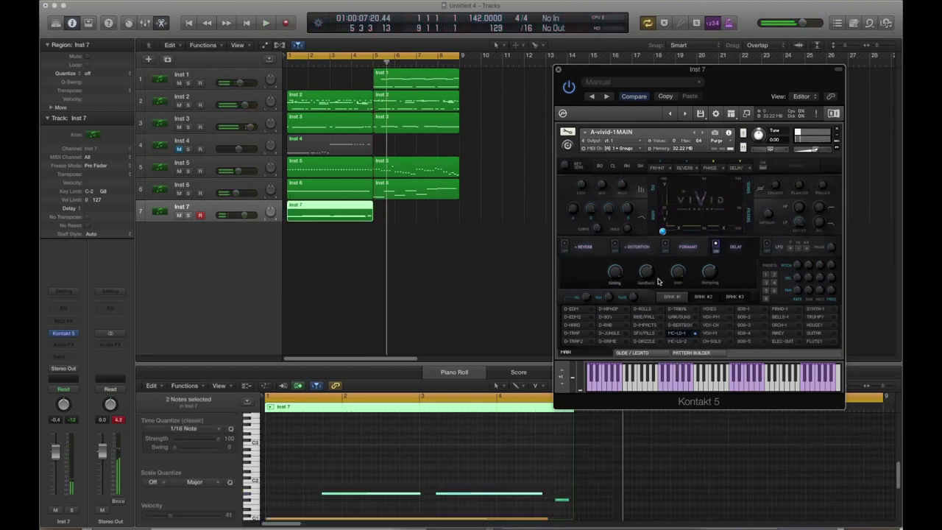
{"action": "key", "text": "Return"}
{"action": "key", "text": "space"}
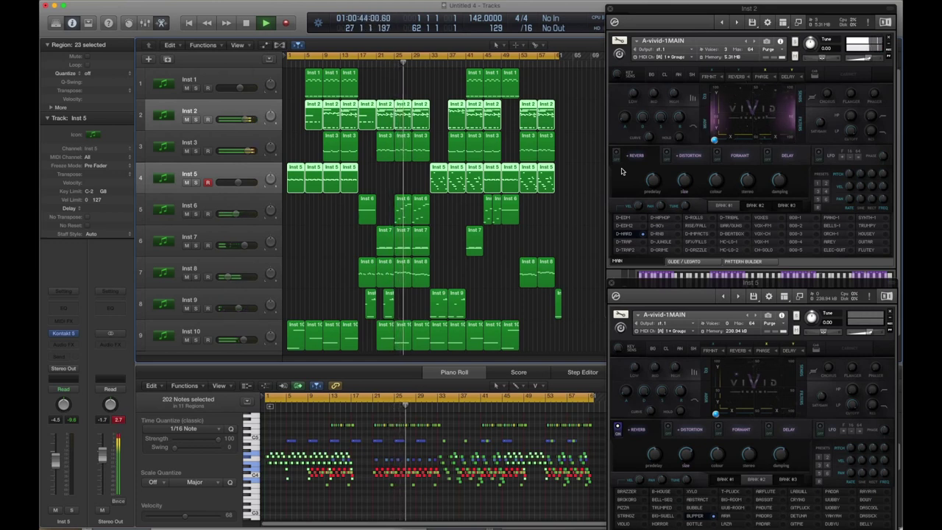
Play back the full 142 BPM arrangement and select all Inst 2 and Inst 5 regions to view their notes.
{"action": "left_click", "coordinate": [502, 273]}
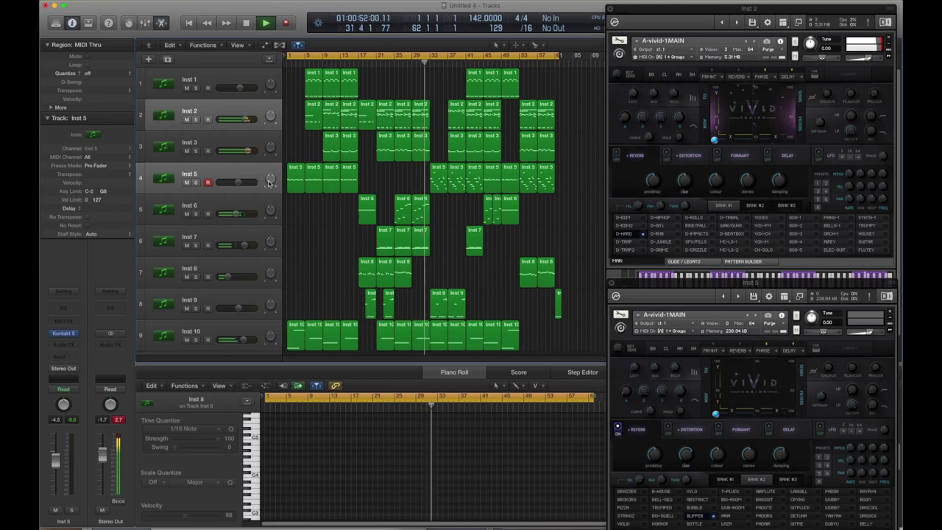
{"action": "left_click", "coordinate": [245, 172]}
{"action": "left_click", "coordinate": [221, 107], "text": "shift"}
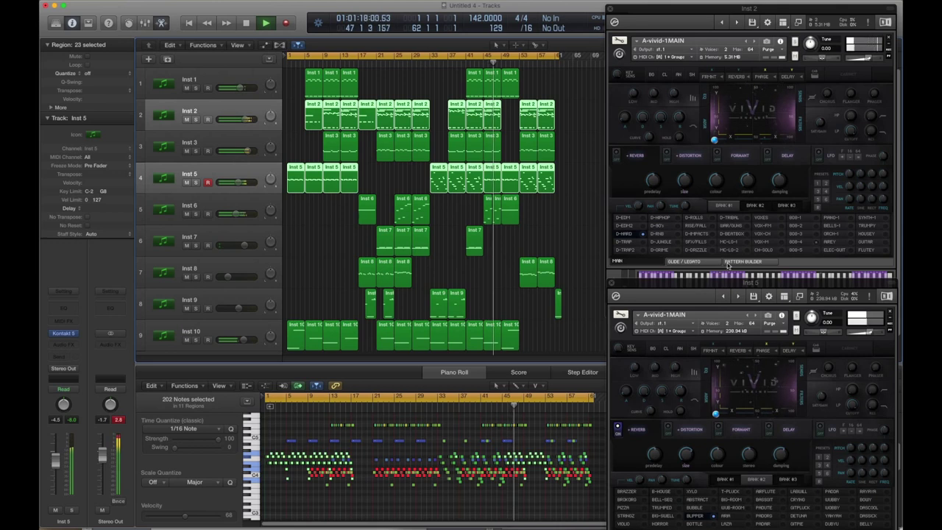
{"action": "left_click", "coordinate": [613, 274]}
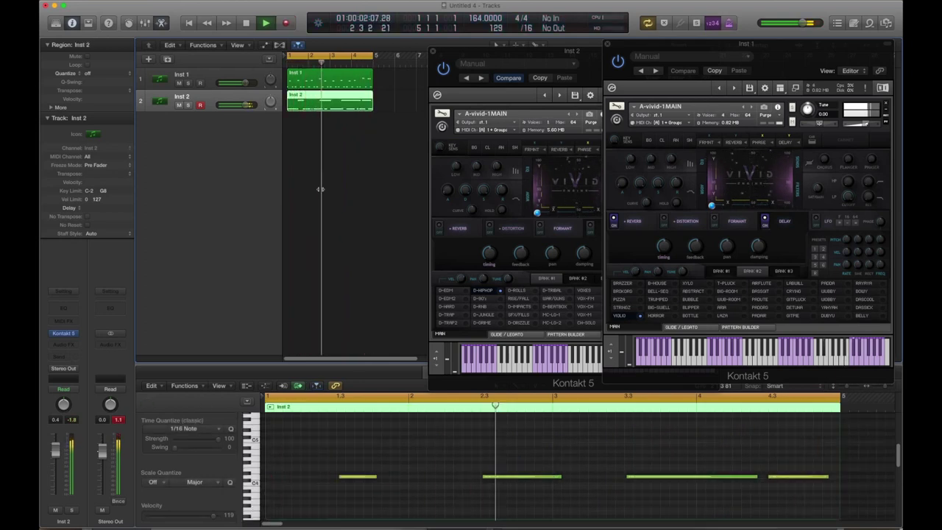
Select all notes of the D-HIPHOP region on Inst 2 and record additional drum hits over its four bars.
{"action": "key", "text": "super+a"}
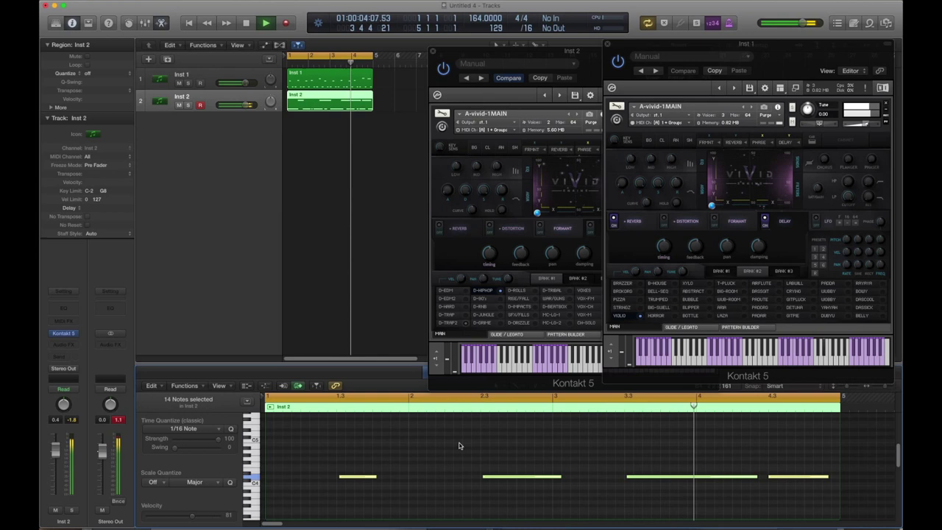
{"action": "key", "text": "r"}
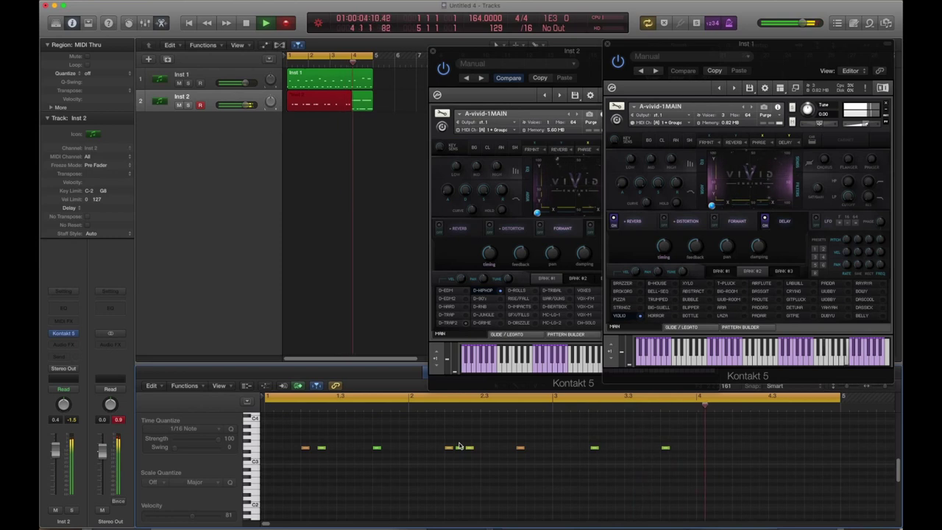
{"action": "key", "text": "space"}
Duplicate the Inst 2 track as Inst 3 for a D-ROLLS part and adjust the roll notes near the end of bar 4.
{"action": "key", "text": "super+d"}
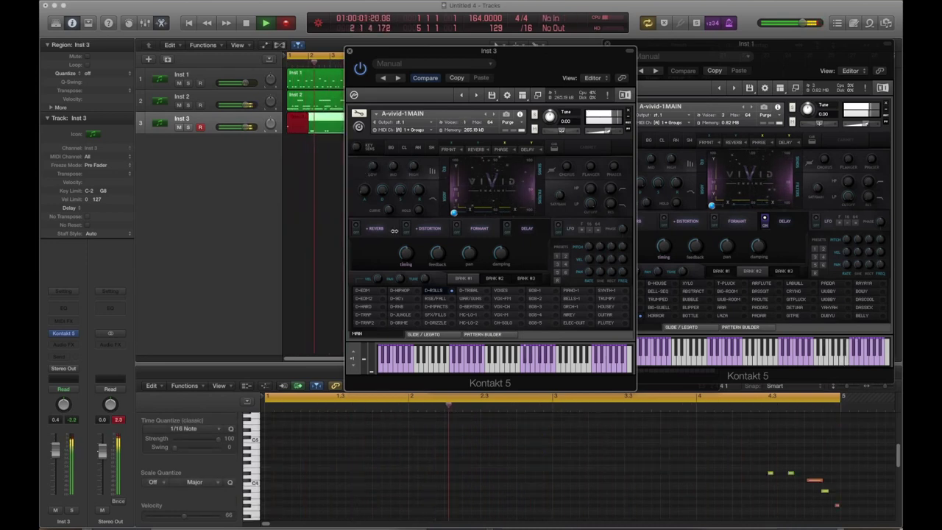
{"action": "left_click", "coordinate": [791, 471]}
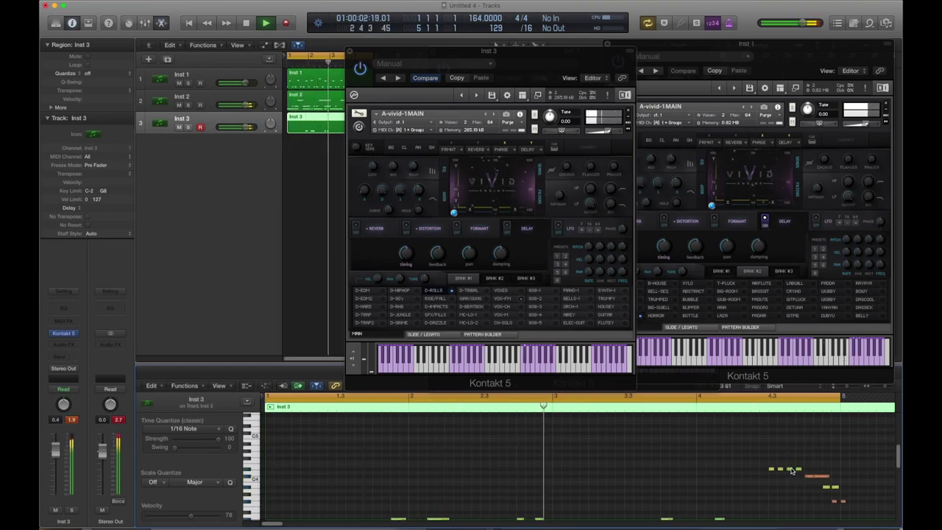
{"action": "left_click_drag", "start_coordinate": [811, 476], "coordinate": [817, 475]}
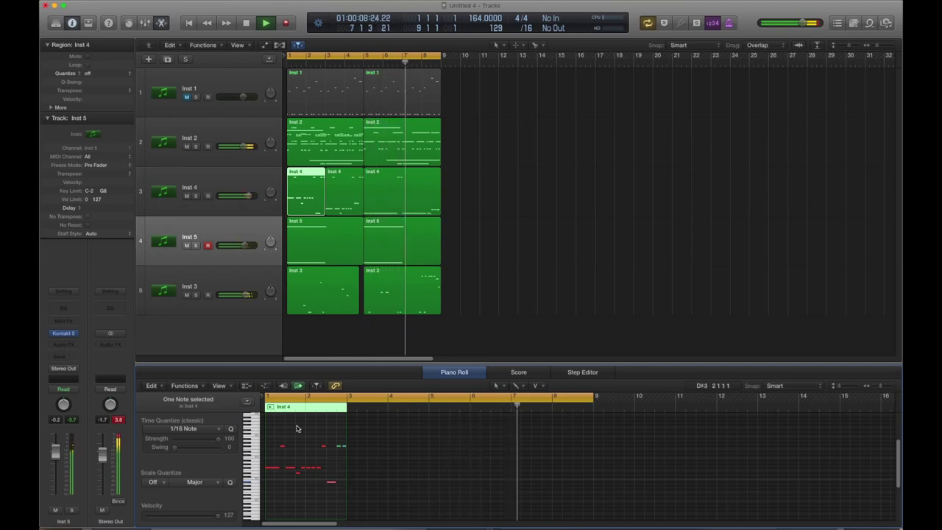
Unmute Inst 1 and mute Inst 4 during playback, and delete the Inst 5 region in bars 1 to 4.
{"action": "left_click", "coordinate": [187, 97]}
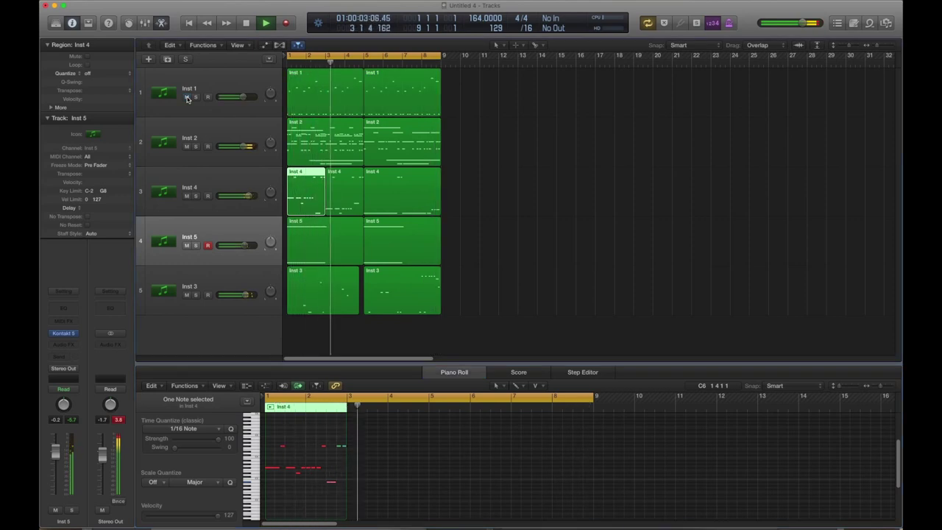
{"action": "left_click", "coordinate": [187, 196]}
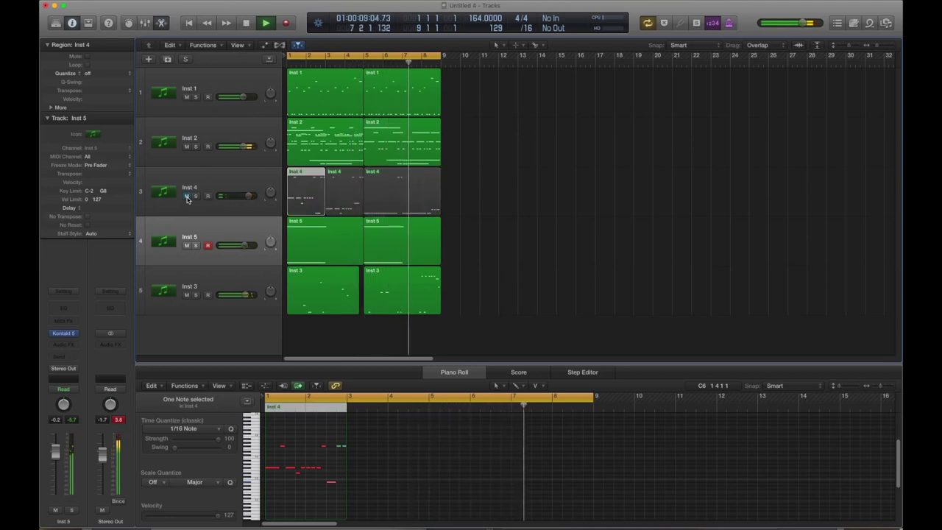
{"action": "left_click", "coordinate": [316, 247]}
{"action": "key", "text": "Delete"}
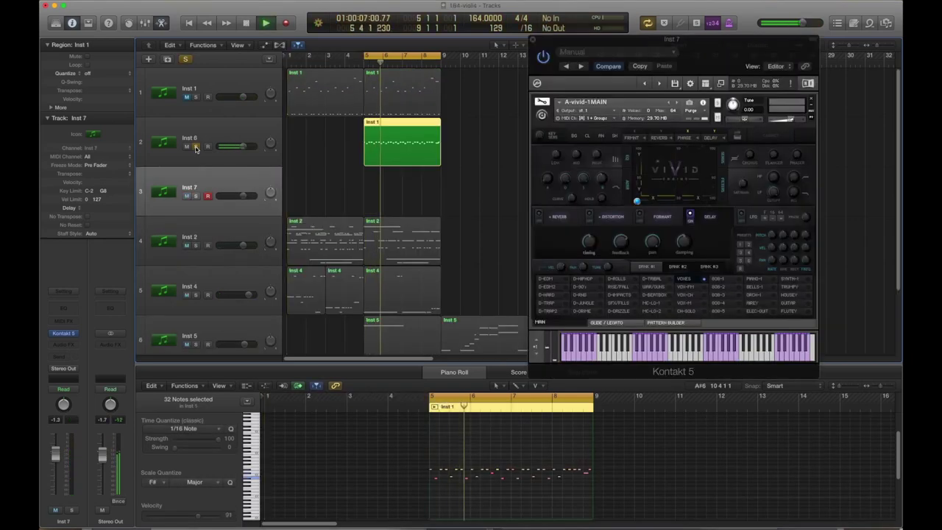
Audition the Inst 6 melody, Inst 2 drums and Inst 1 part by toggling their solos, leaving no track soloed.
{"action": "left_click", "coordinate": [195, 245]}
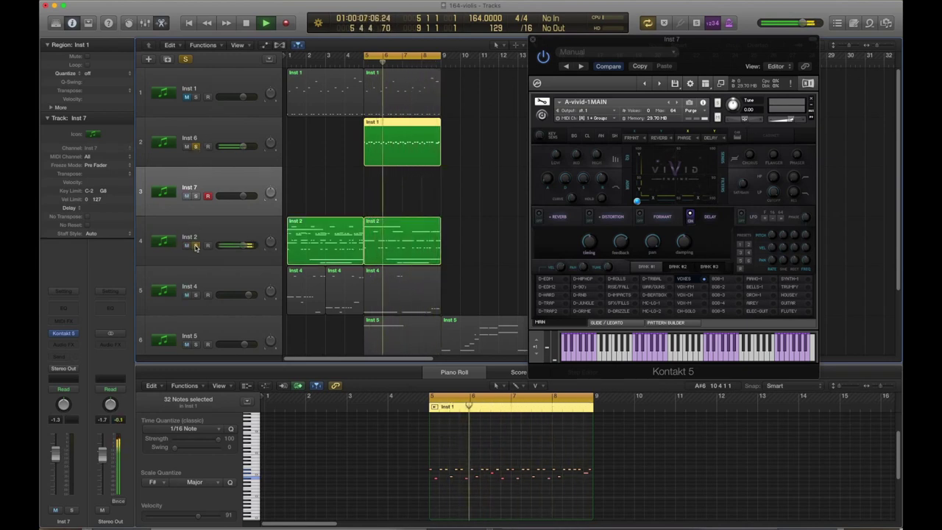
{"action": "left_click", "coordinate": [196, 97]}
{"action": "left_click", "coordinate": [196, 97]}
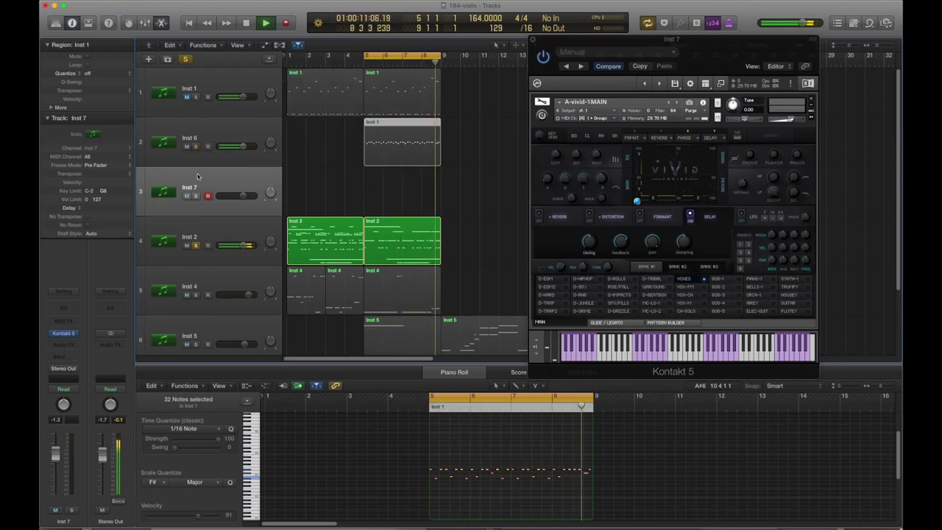
{"action": "left_click", "coordinate": [195, 245]}
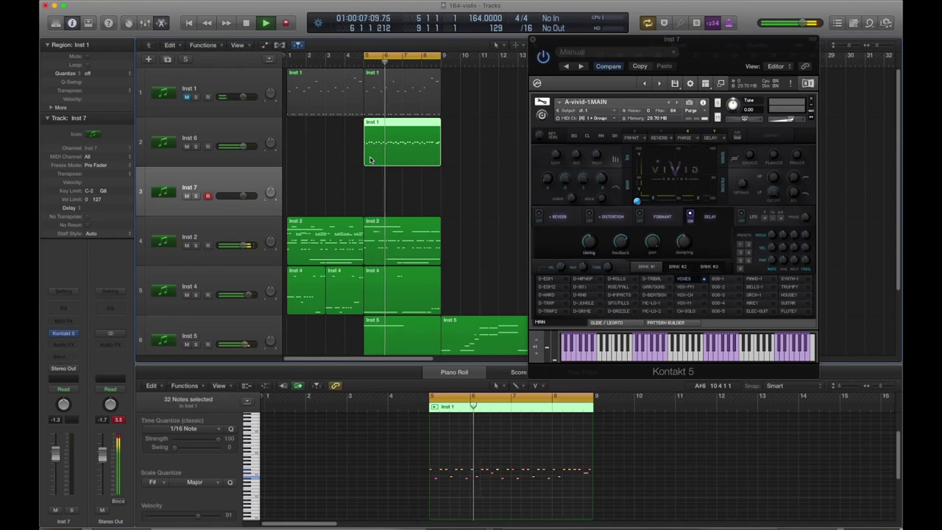
Unmute the Inst 1 track and record a VOXES part on Inst 7 from bar 5.
{"action": "left_click", "coordinate": [188, 97]}
{"action": "key", "text": "space"}
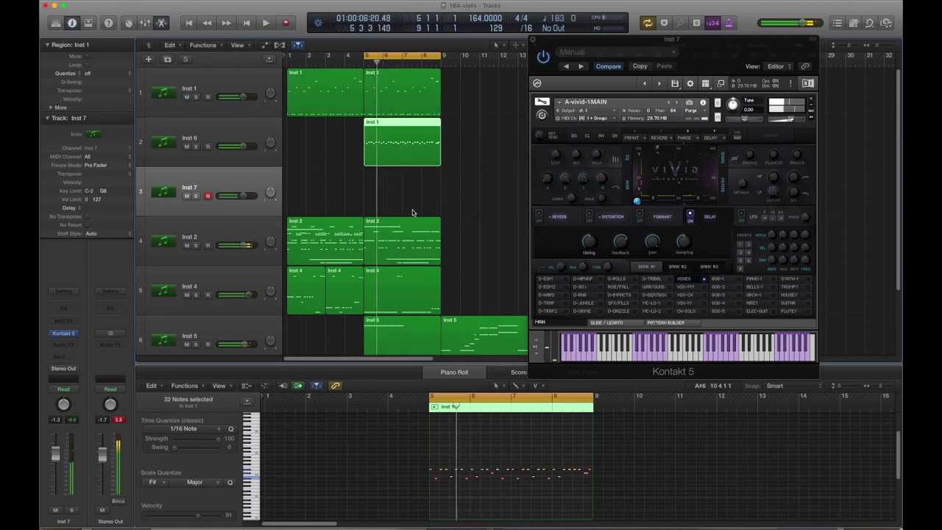
{"action": "key", "text": "space"}
{"action": "left_click", "coordinate": [412, 210]}
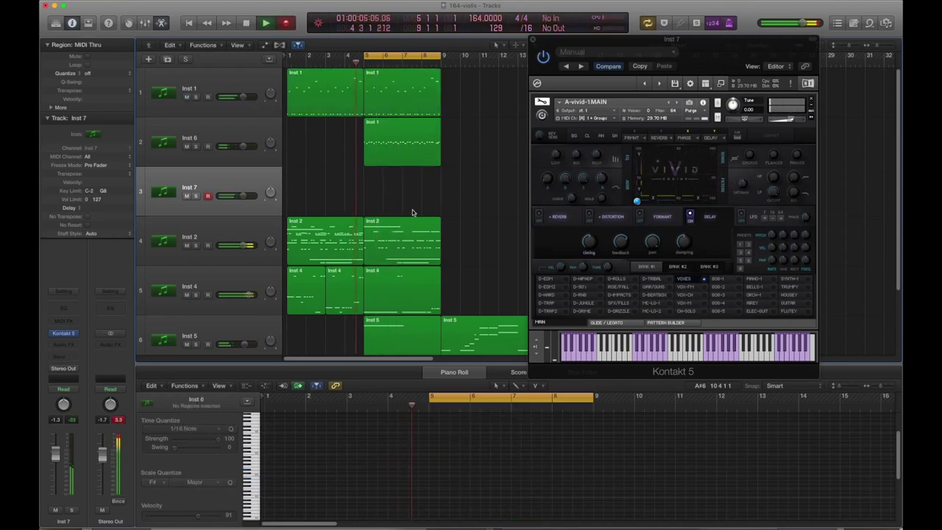
{"action": "key", "text": "r"}
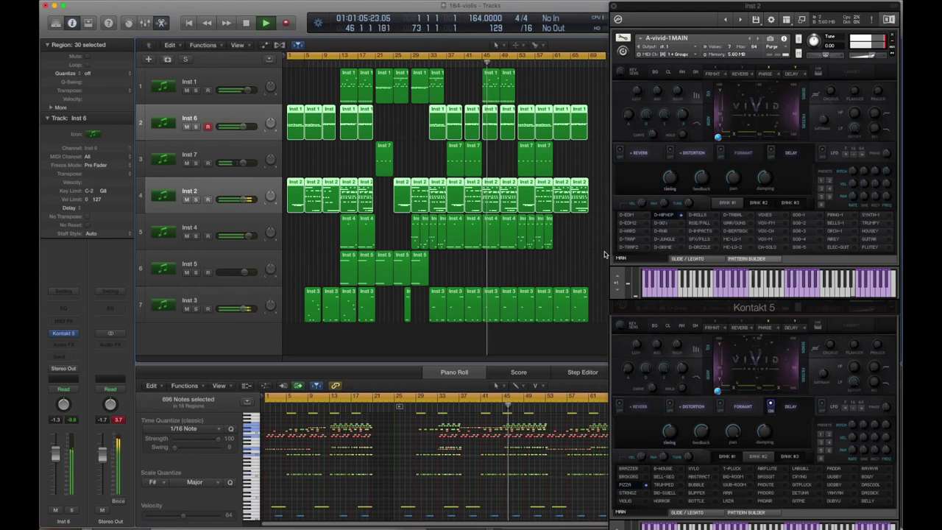
Delete the two Inst 7 regions starting at bars 53 and 57 of the arrangement.
{"action": "left_click", "coordinate": [603, 255]}
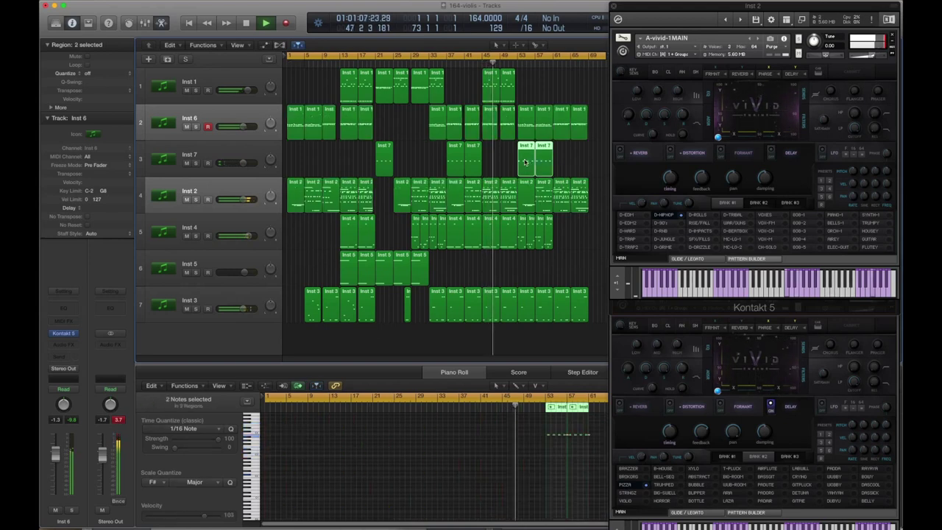
{"action": "key", "text": "Delete"}
Select all Inst 2 and Inst 6 regions and view their notes in the Piano Roll during playback.
{"action": "left_click", "coordinate": [214, 195]}
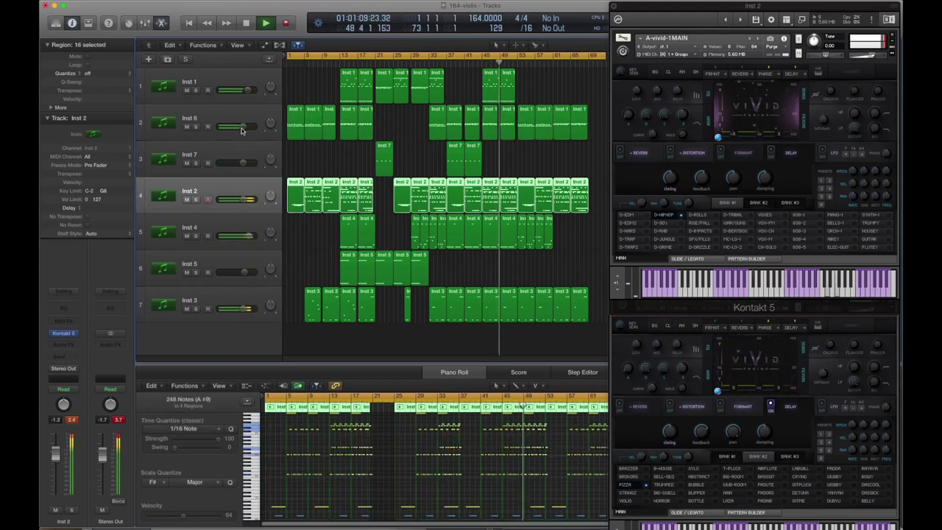
{"action": "left_click", "coordinate": [245, 110], "text": "shift"}
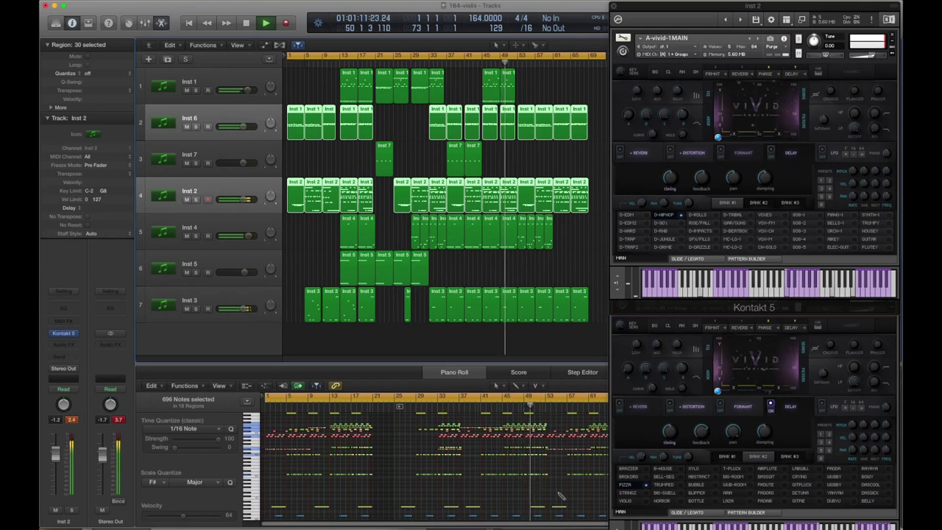
{"action": "scroll", "coordinate": [541, 478], "scroll_direction": "right", "scroll_amount": 3}
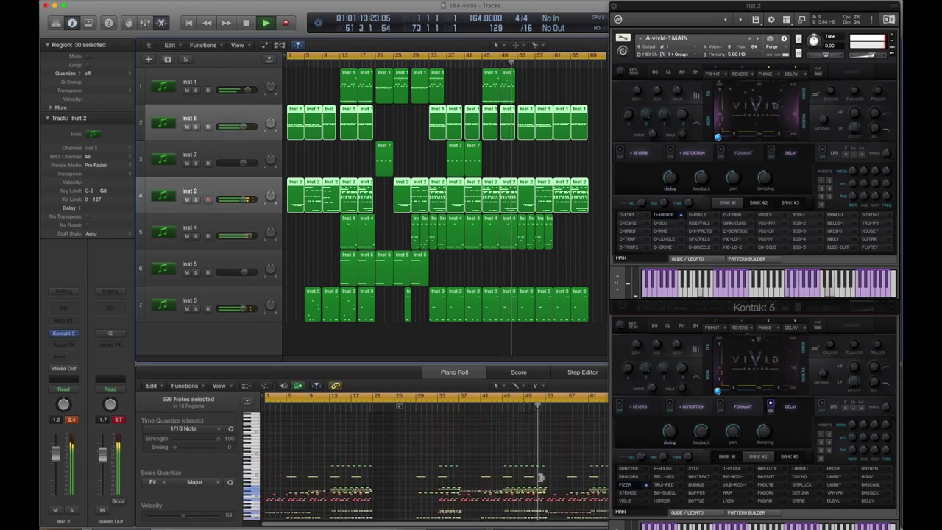
{"action": "scroll", "coordinate": [541, 478], "scroll_direction": "left", "scroll_amount": 4}
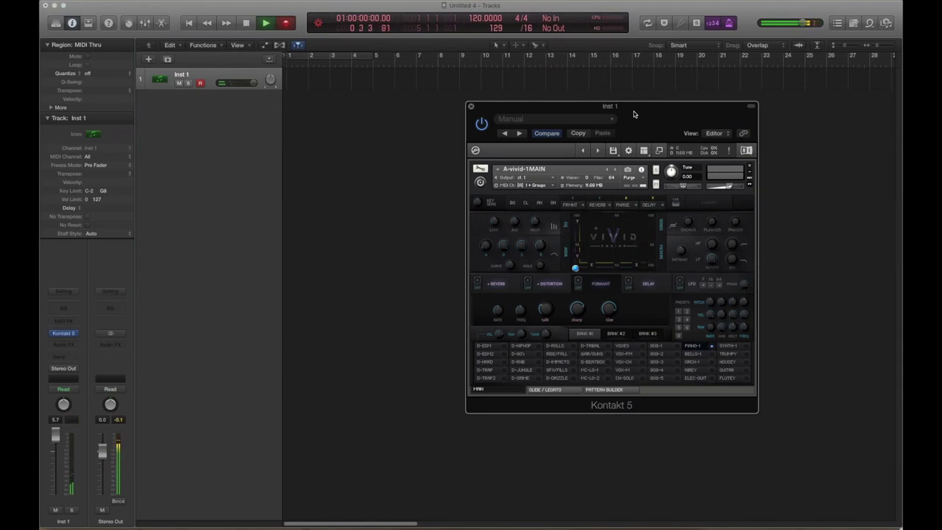
Record a PIANO-1 melody on Inst 1 and transpose its 13 upper notes up one octave.
{"action": "key", "text": "r"}
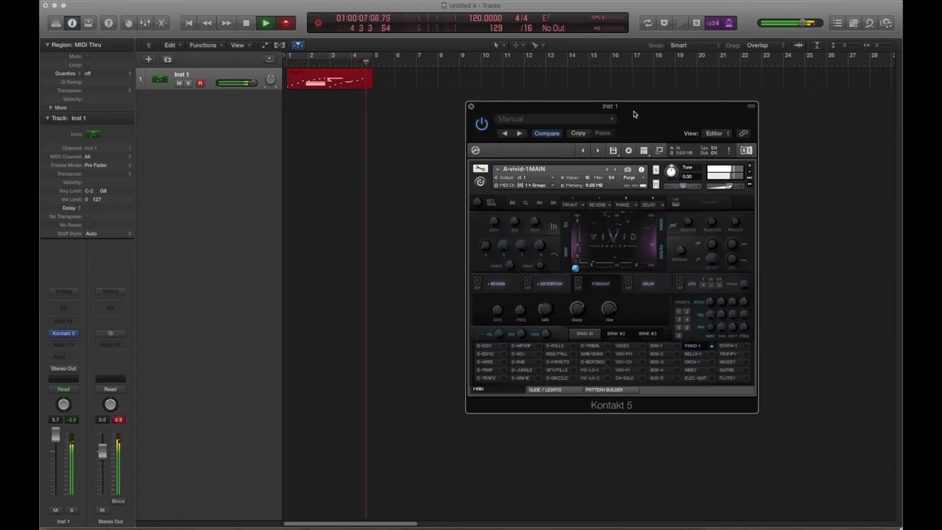
{"action": "key", "text": "space"}
{"action": "left_click_drag", "start_coordinate": [479, 507], "coordinate": [829, 382]}
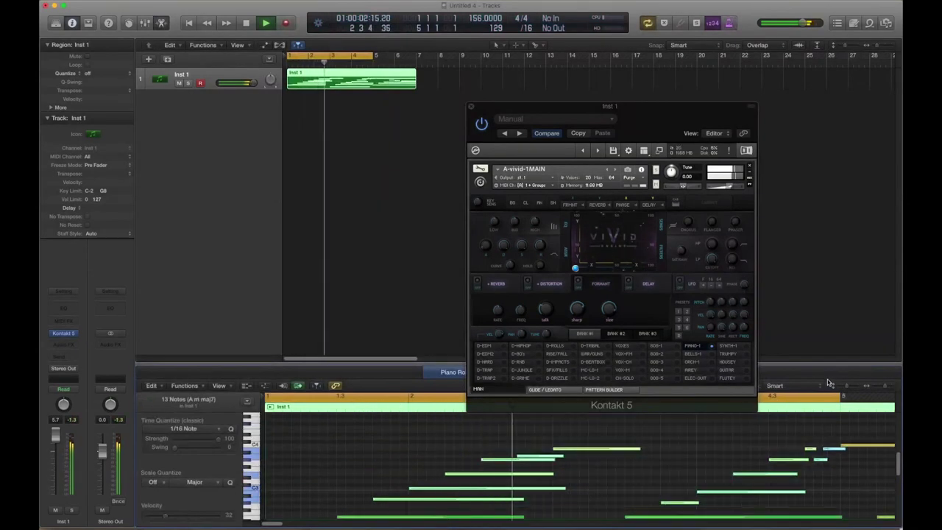
{"action": "key", "text": "alt+shift+Up"}
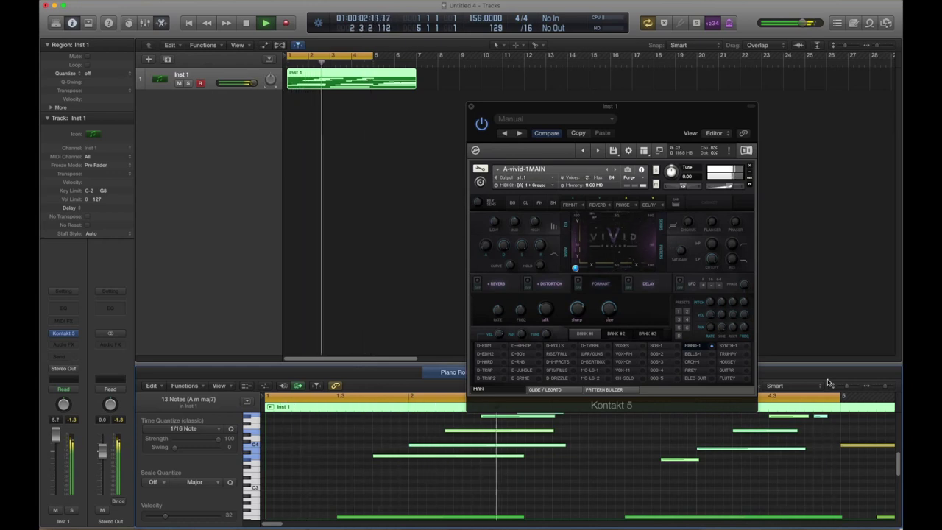
Turn on Reverb and Delay for the Inst 1 piano and duplicate the track as Inst 2 for the D-EDM2 drums.
{"action": "left_click", "coordinate": [714, 272]}
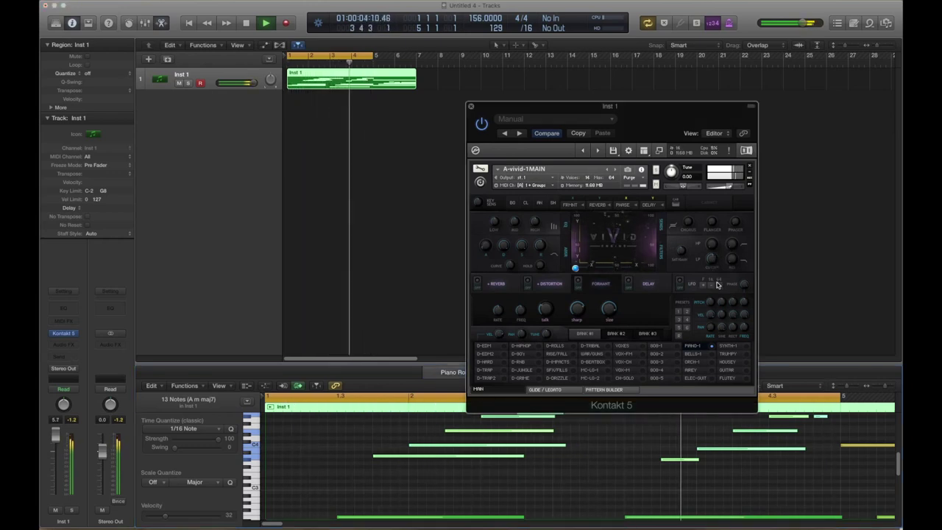
{"action": "key", "text": "super+d"}
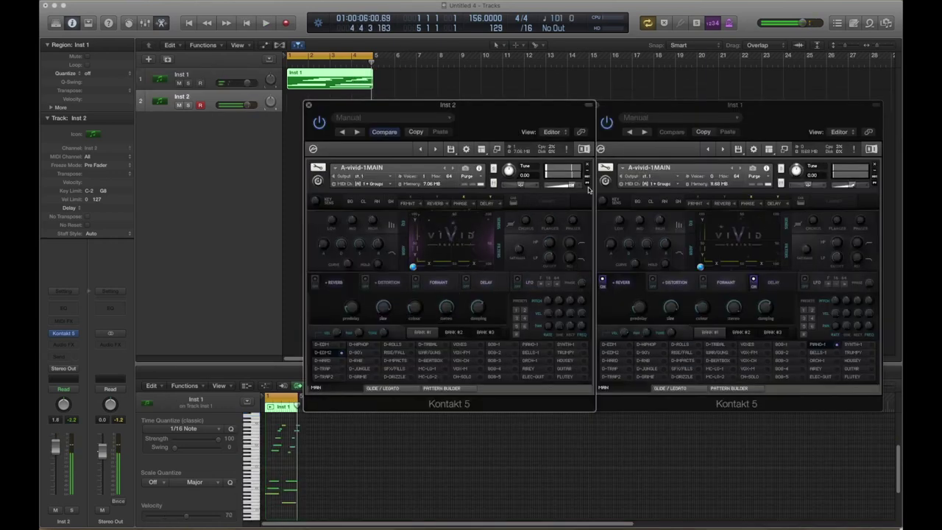
Record a D-EDM2 drum part across bars 1 to 4 on Inst 2 and overdub additional drum hits.
{"action": "key", "text": "r"}
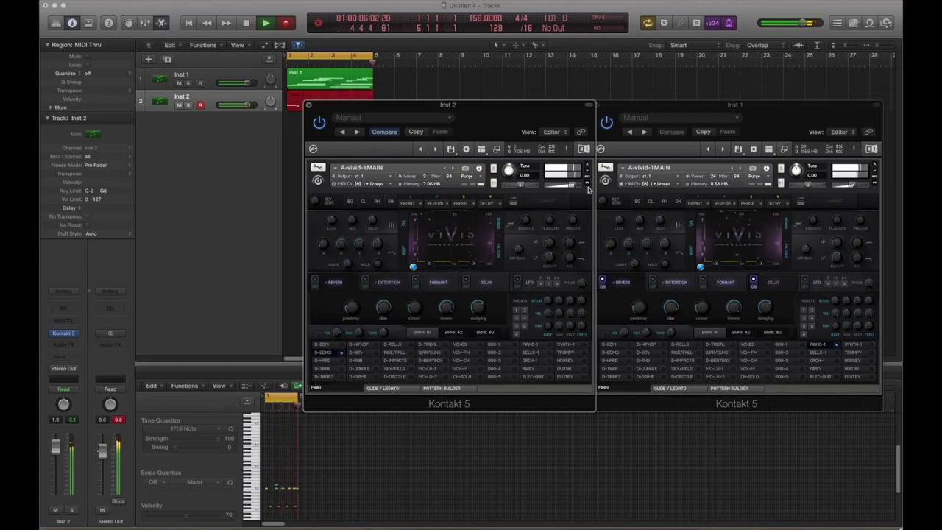
{"action": "key", "text": "space"}
{"action": "left_click_drag", "start_coordinate": [449, 105], "coordinate": [625, 67]}
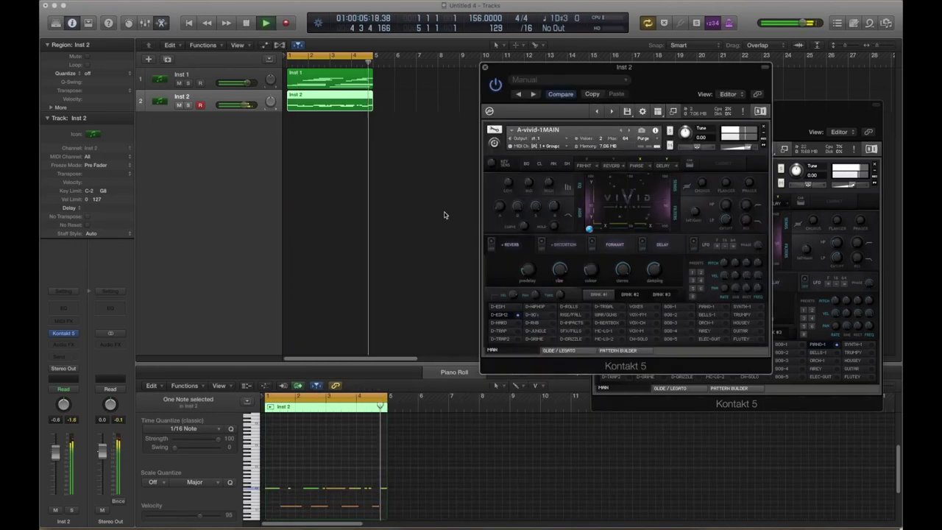
{"action": "key", "text": "r"}
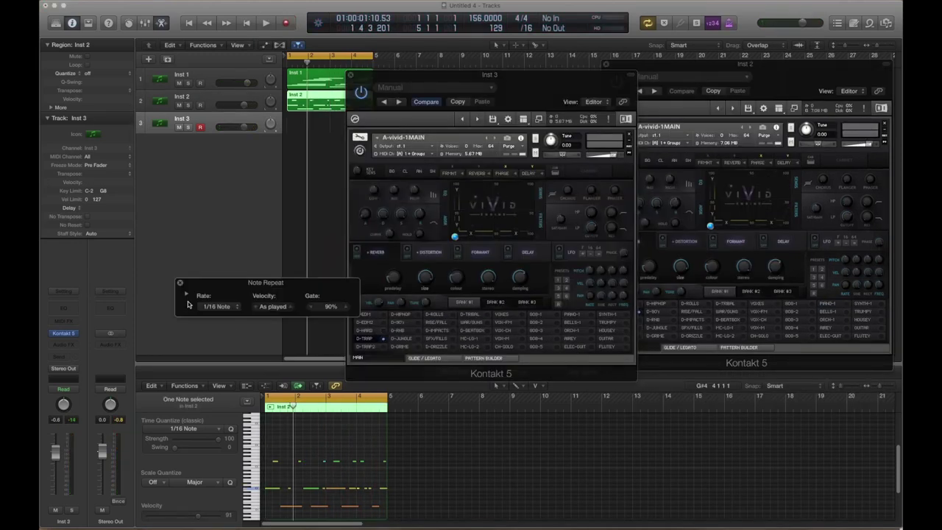
Enable Key Remote for Note Repeat and record a repeating D-TRAP pattern on Inst 3 over bars 1 to 4.
{"action": "left_click", "coordinate": [186, 294]}
{"action": "left_click", "coordinate": [188, 366]}
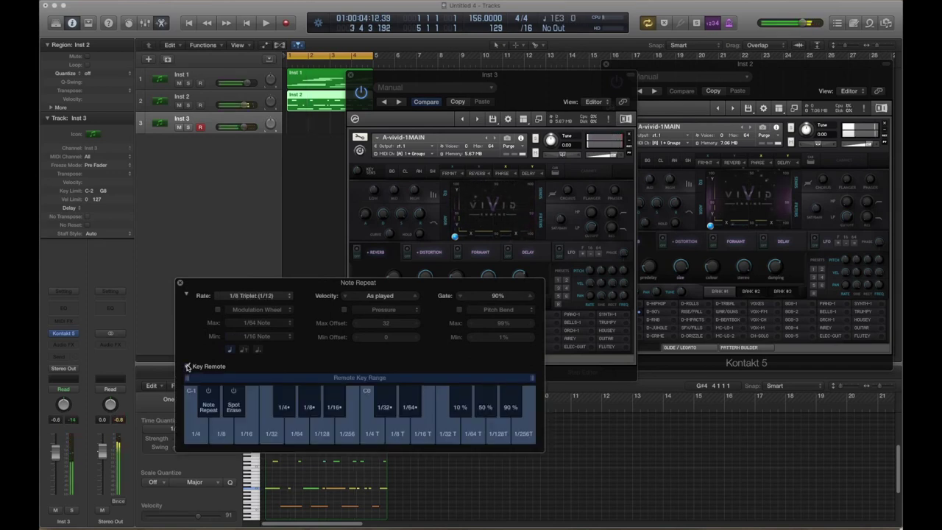
{"action": "key", "text": "r"}
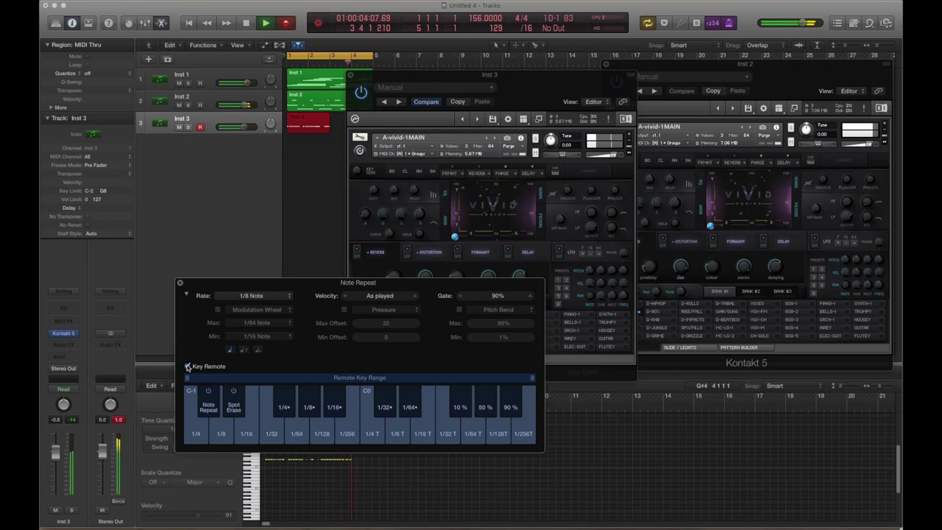
{"action": "key", "text": "space"}
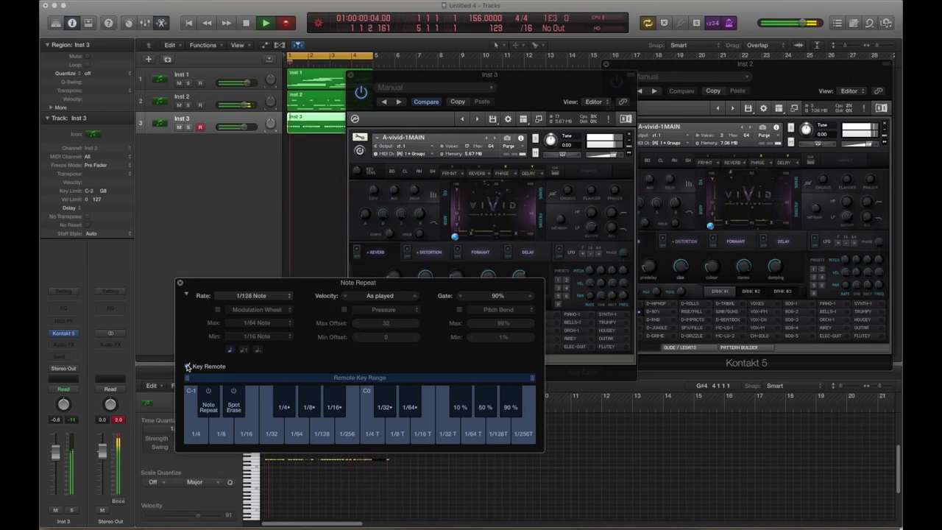
{"action": "key", "text": "space"}
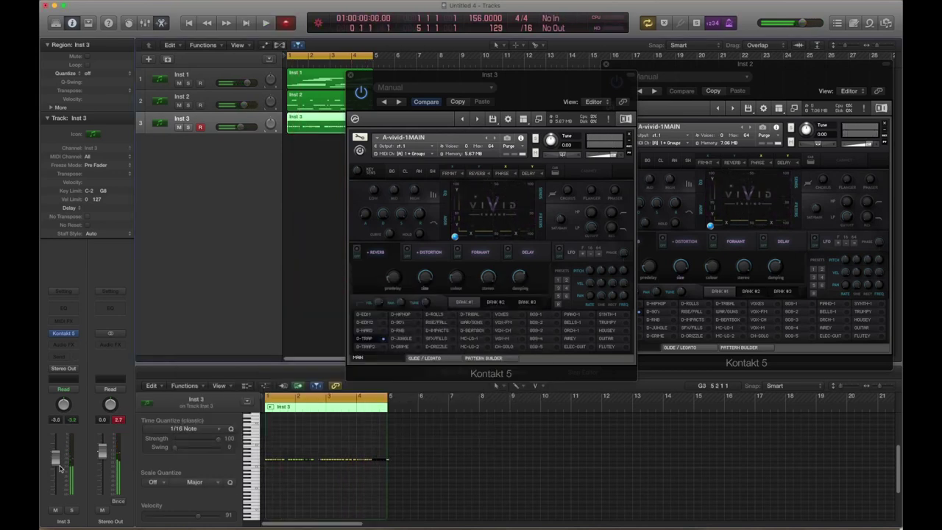
Record pitch bend into the Inst 3 region, show its Pitch Bend curve, and set the track's automation mode to Latch.
{"action": "key", "text": "space"}
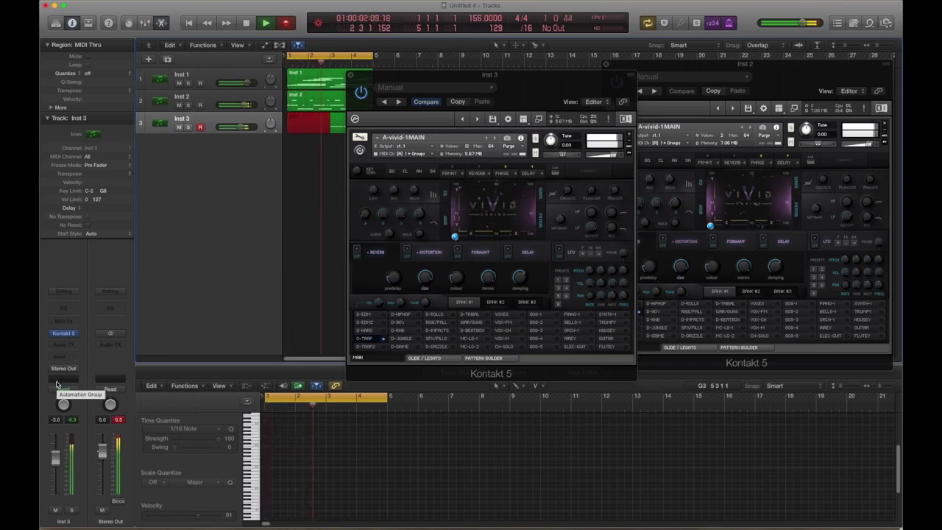
{"action": "left_click", "coordinate": [264, 386]}
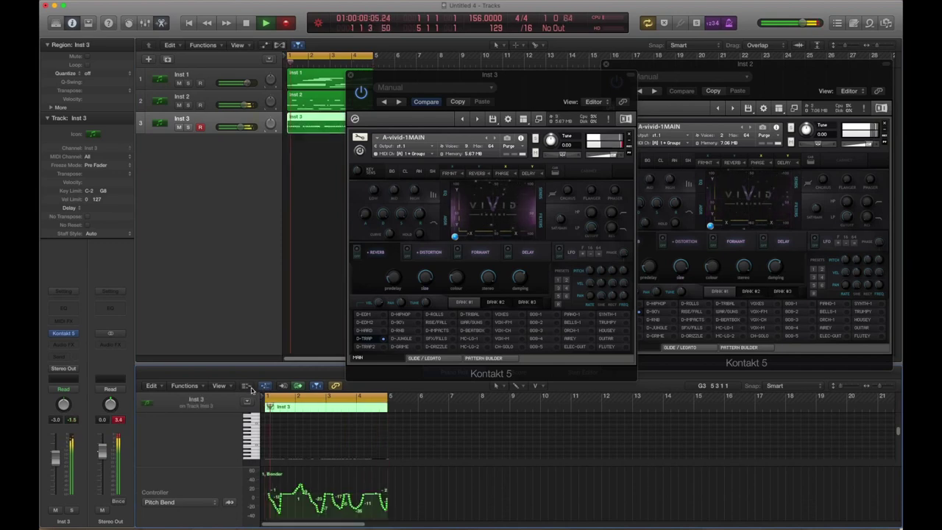
{"action": "key", "text": "space"}
{"action": "key", "text": "space"}
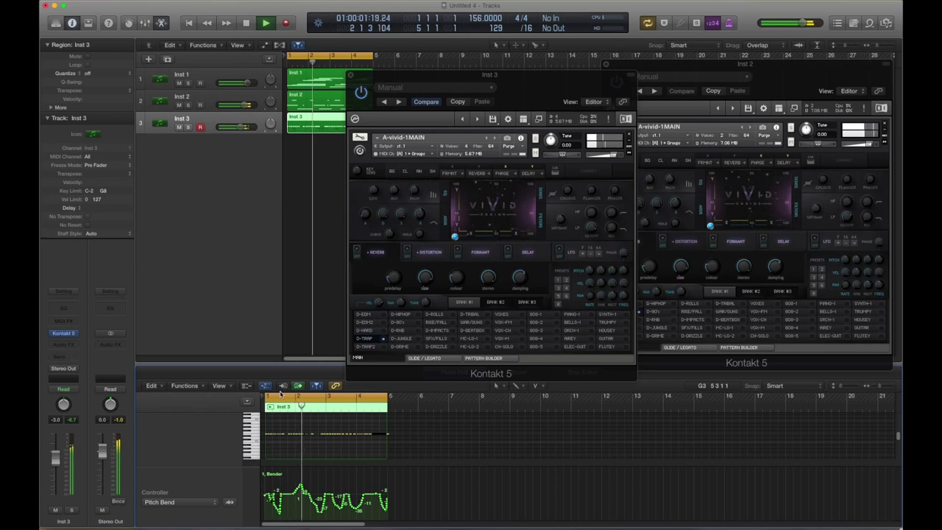
{"action": "left_click", "coordinate": [75, 390]}
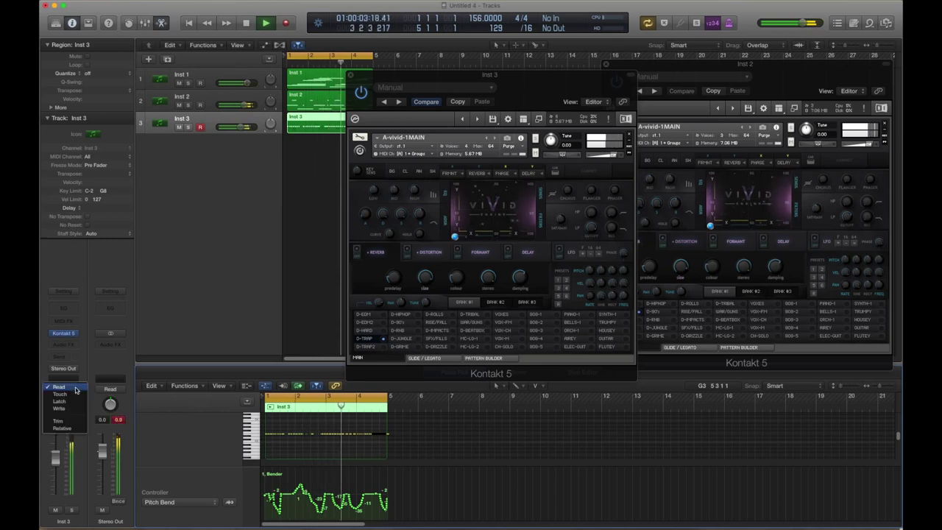
{"action": "left_click", "coordinate": [71, 402]}
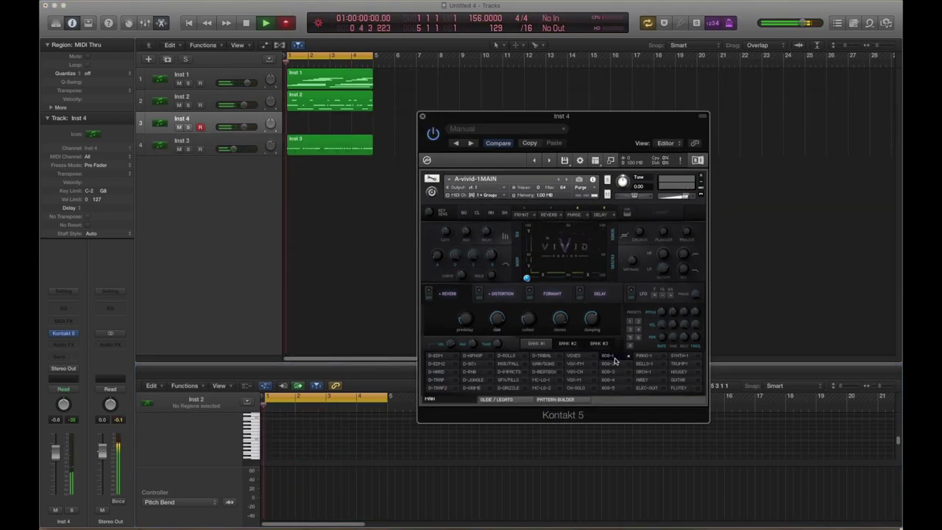
Record an 808-1 part on Inst 4 and another drum pattern on Inst 3 across bars 1 to 4.
{"action": "key", "text": "space"}
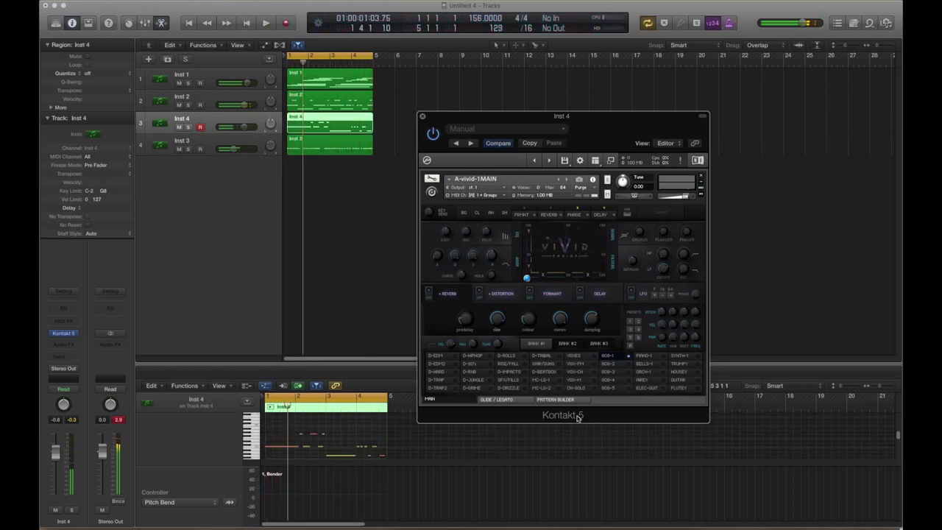
{"action": "left_click", "coordinate": [212, 76]}
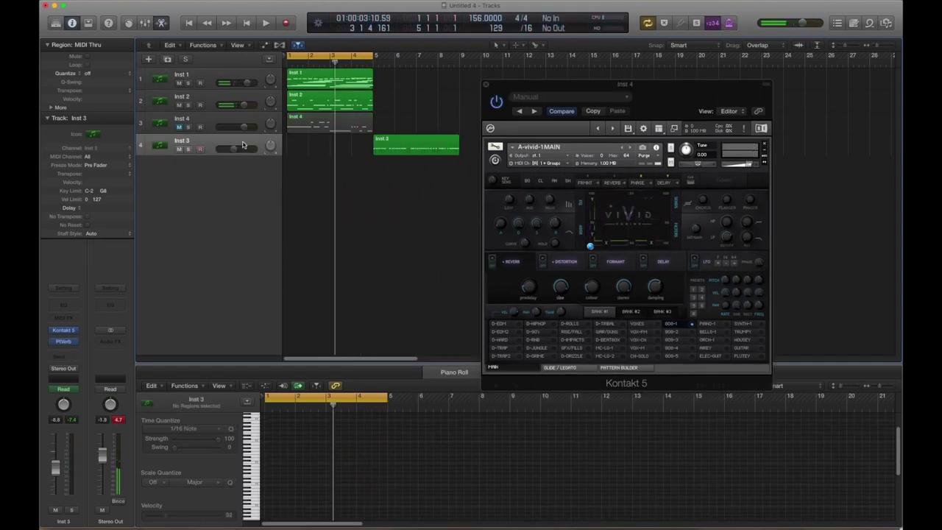
{"action": "key", "text": "r"}
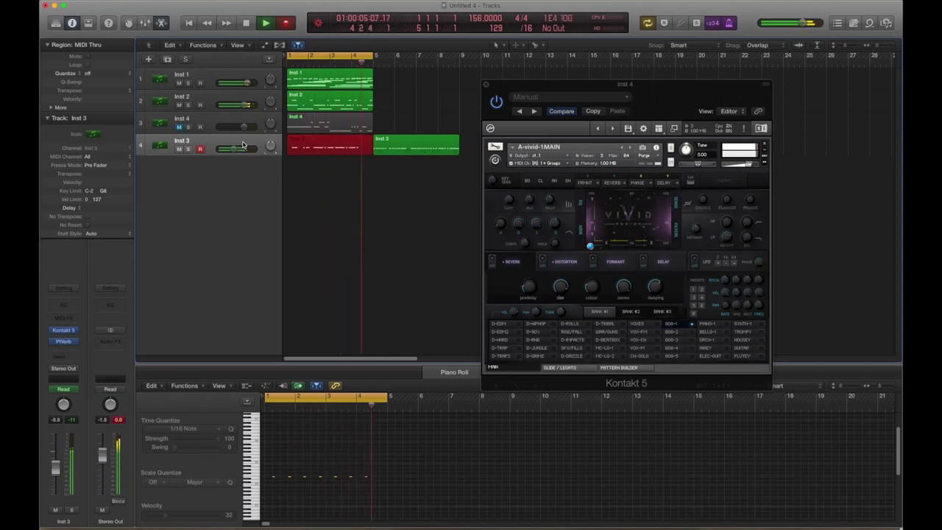
{"action": "key", "text": "space"}
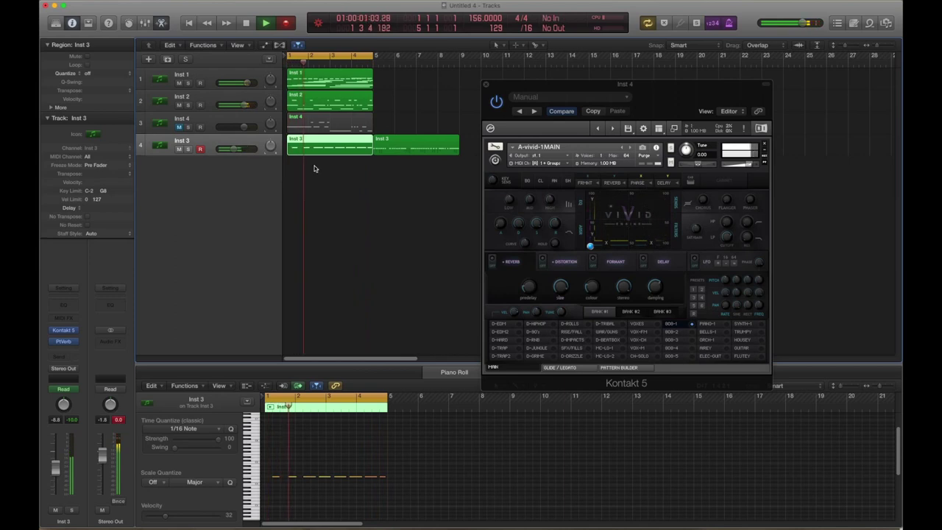
Copy the Inst 2 and Inst 4 regions to bars 5 to 8.
{"action": "left_click_drag", "start_coordinate": [309, 103], "coordinate": [396, 103]}
{"action": "left_click_drag", "start_coordinate": [351, 123], "coordinate": [405, 124]}
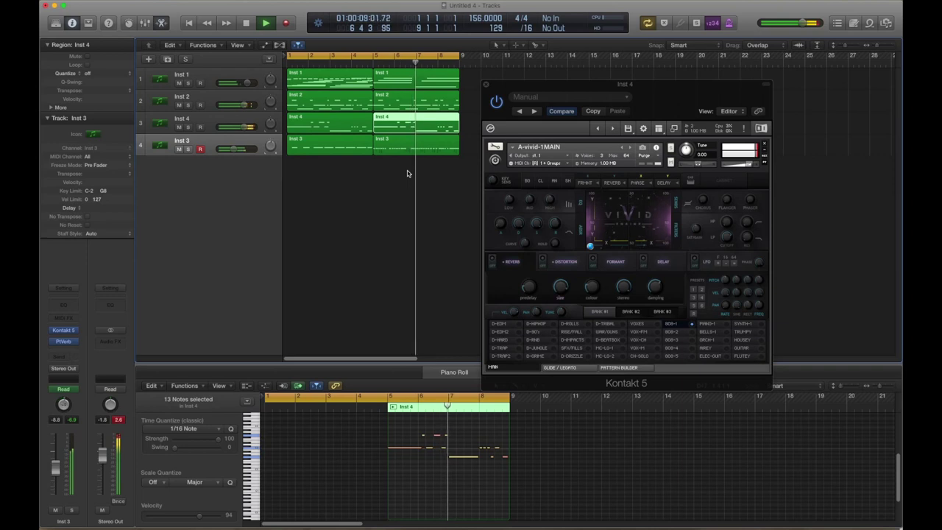
{"action": "left_click_drag", "start_coordinate": [559, 84], "coordinate": [636, 67]}
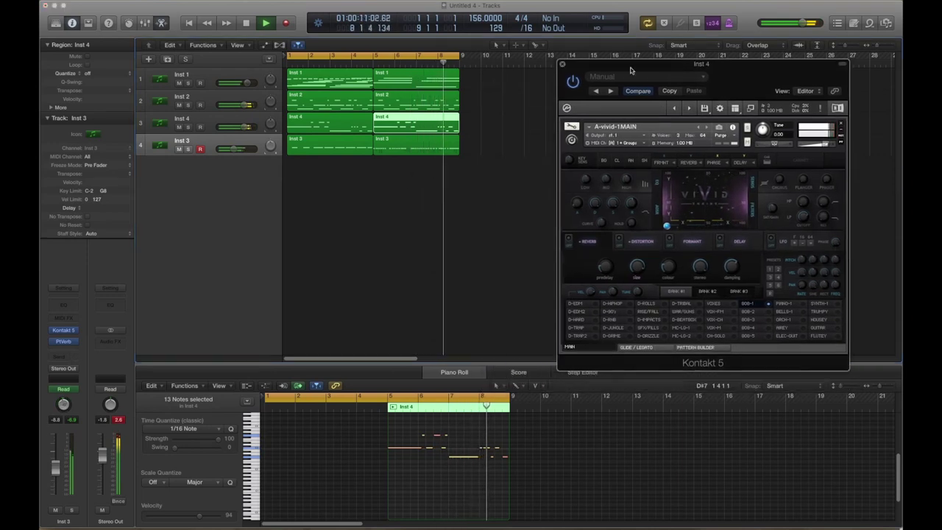
Duplicate Inst 1 as Inst 5, load the violin preset from Bank #2, and record layered notes over bars 5 to 8.
{"action": "key", "text": "super+d"}
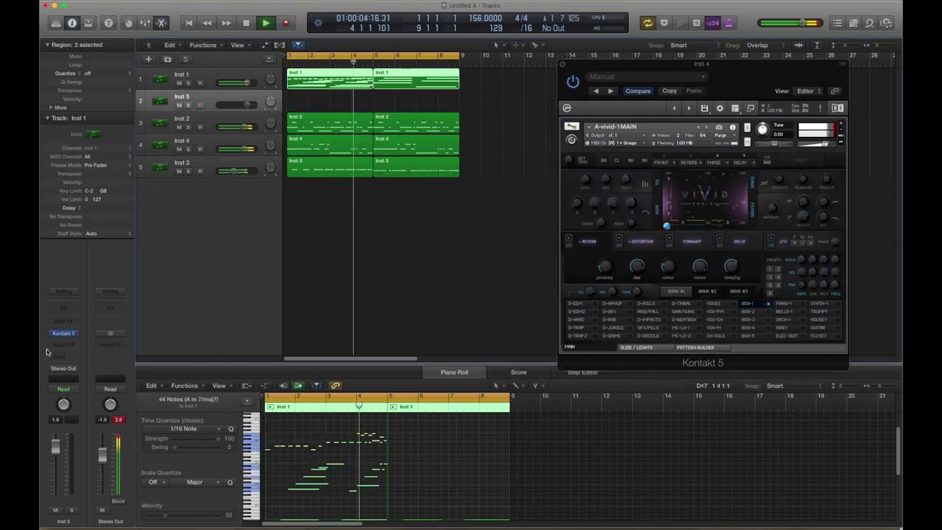
{"action": "left_click_drag", "start_coordinate": [89, 304], "coordinate": [421, 373]}
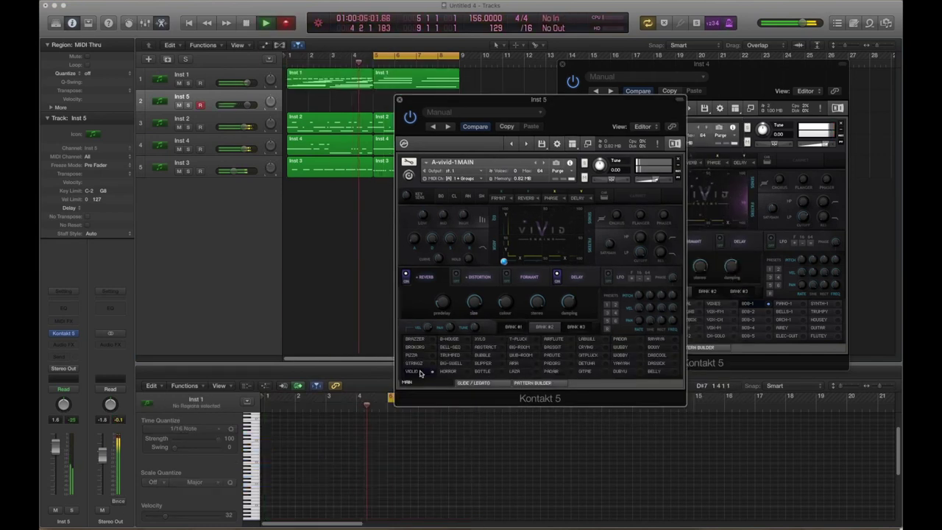
{"action": "key", "text": "r"}
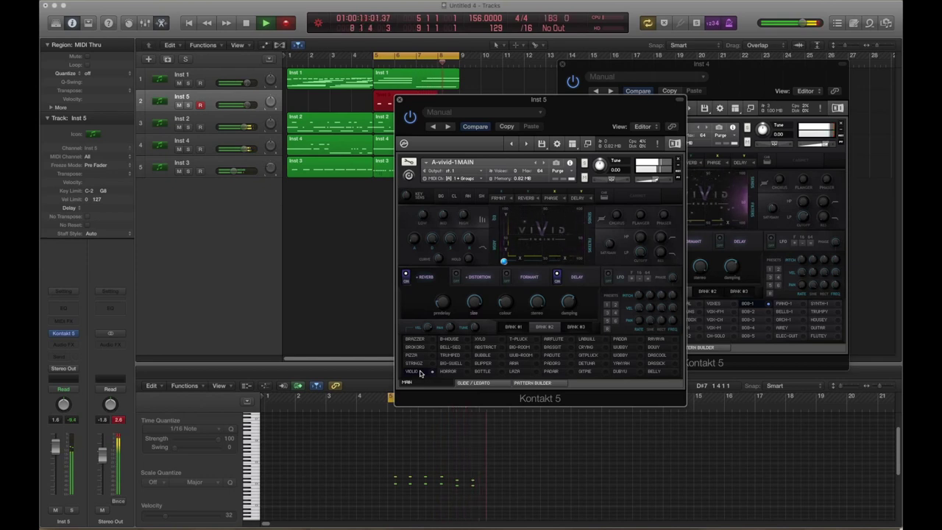
{"action": "key", "text": "space"}
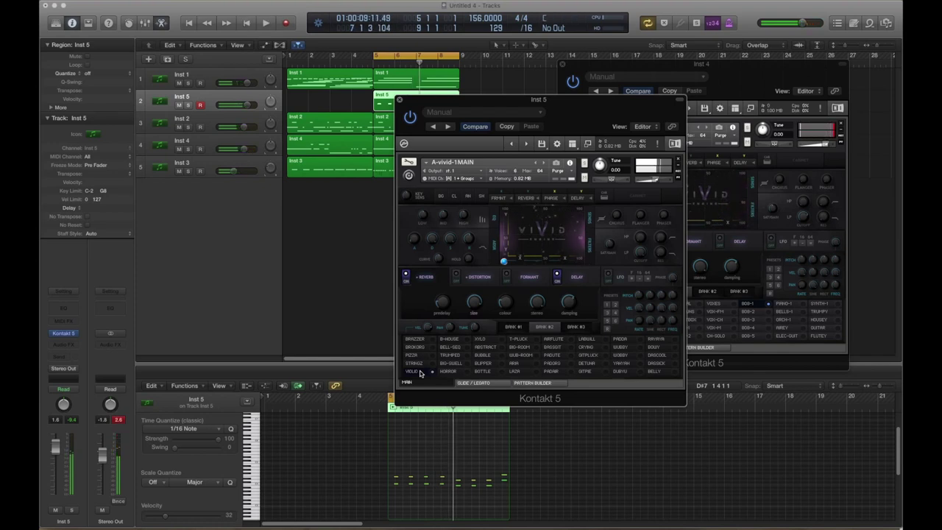
{"action": "key", "text": "r"}
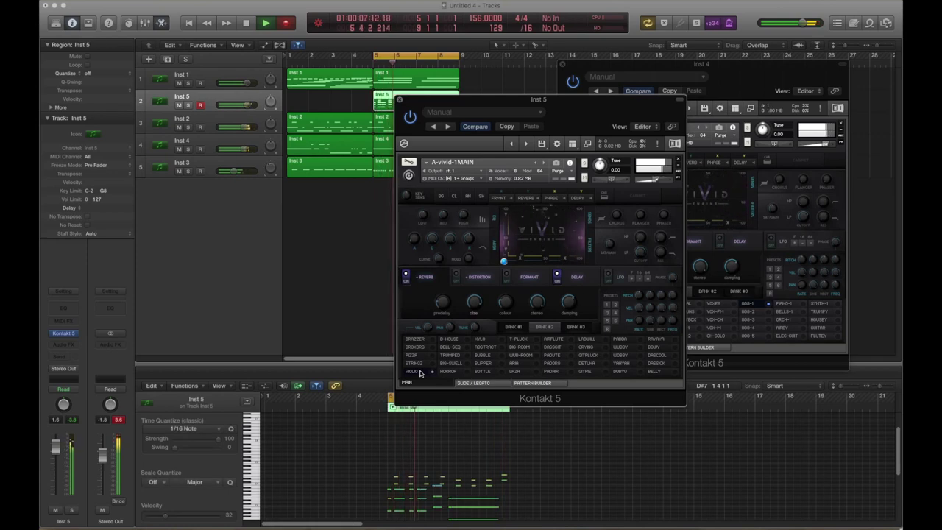
{"action": "left_click", "coordinate": [375, 107]}
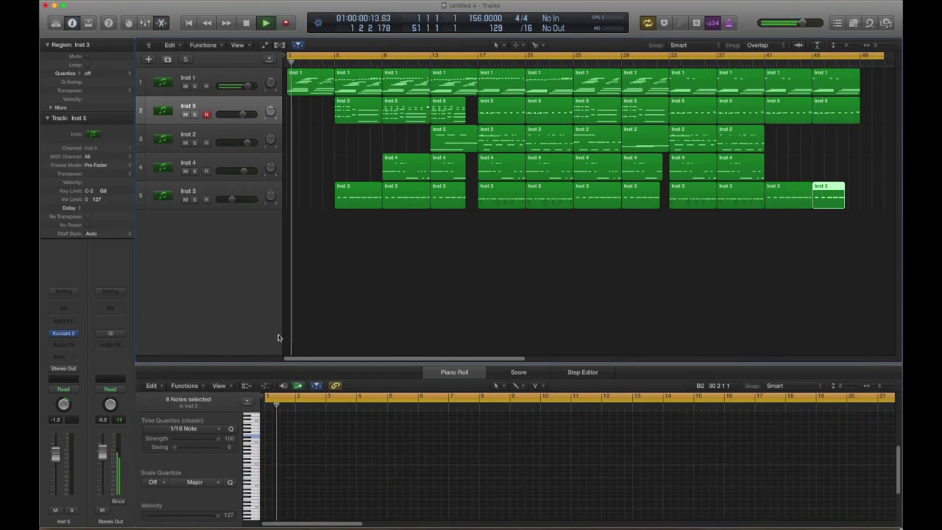
Play the full arrangement with the Inst 1 regions selected and set the Inst 5 volume to -0.4 dB.
{"action": "left_click", "coordinate": [224, 71]}
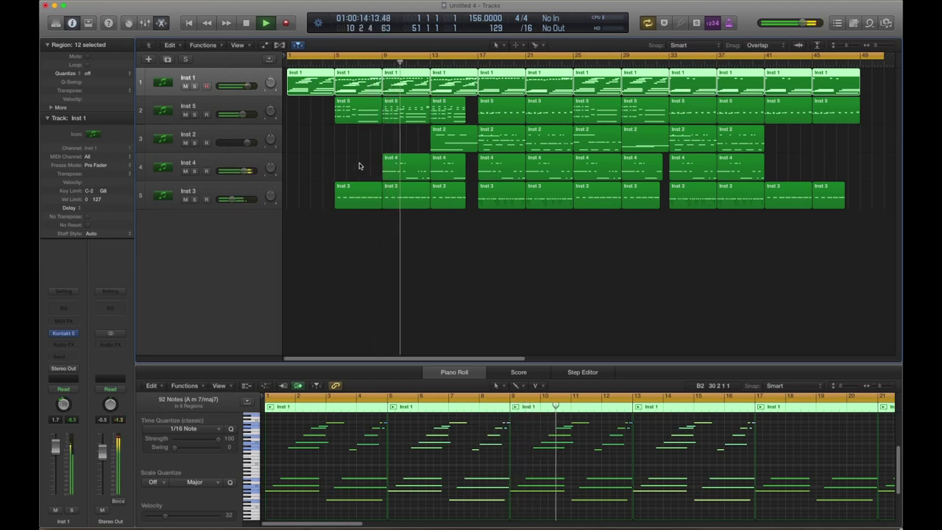
{"action": "mouse_move", "coordinate": [232, 199]}
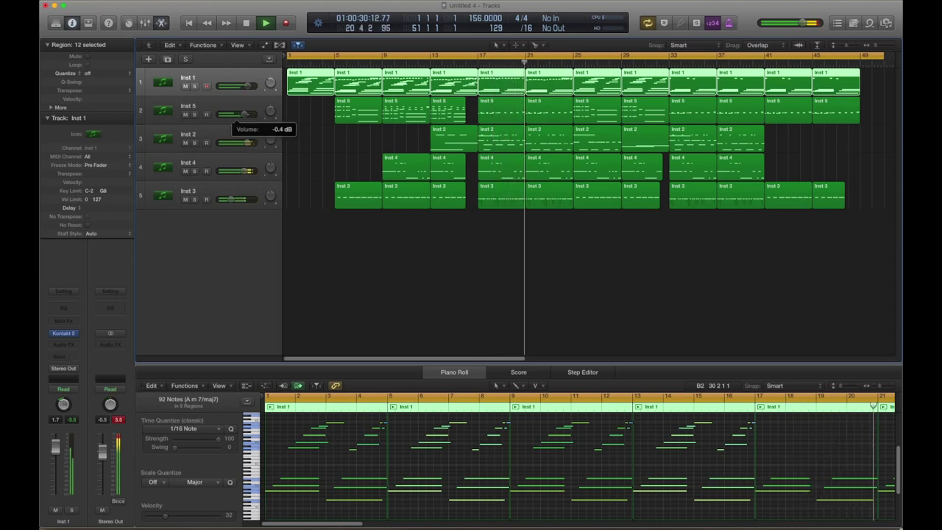
{"action": "mouse_move", "coordinate": [243, 116]}
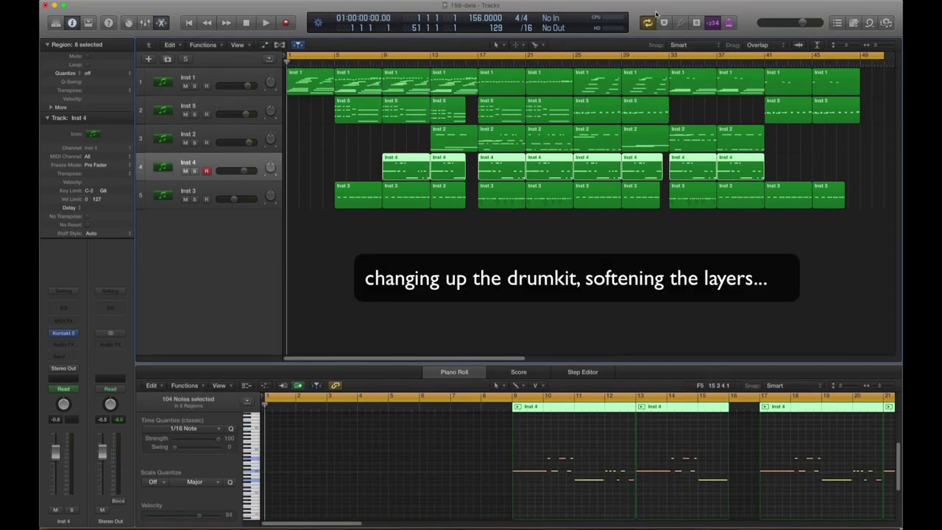
{"action": "key", "text": "space"}
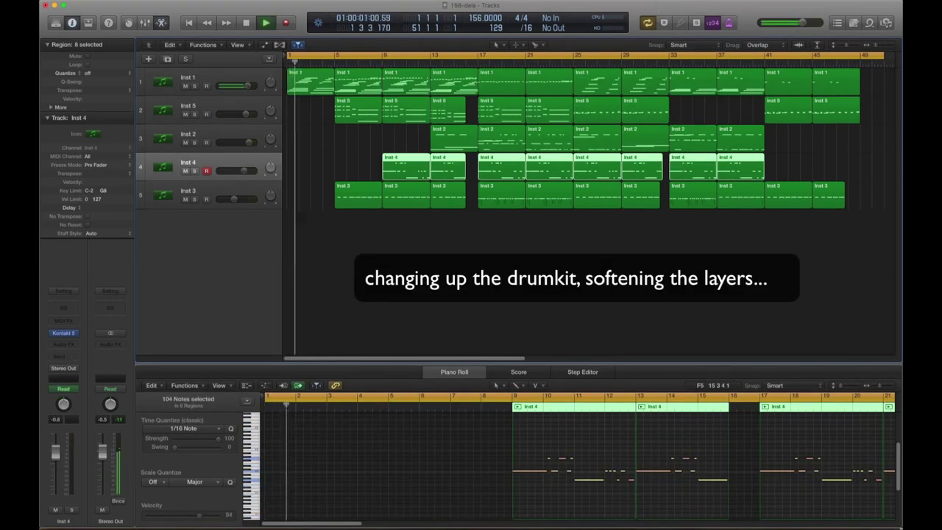